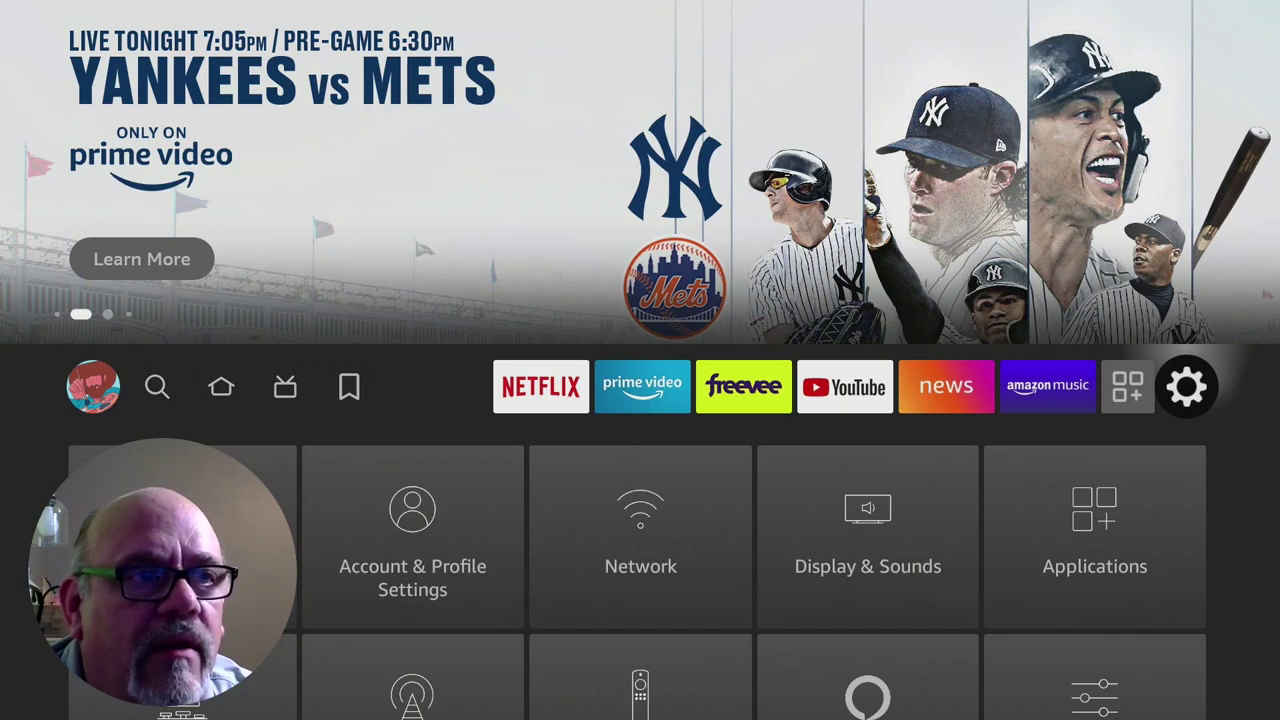
- Check the Fire TV Stick for system updates in the My Fire TV device information, and return to the settings overview
{"action": "key", "text": "Down"}
{"action": "key", "text": "Down"}
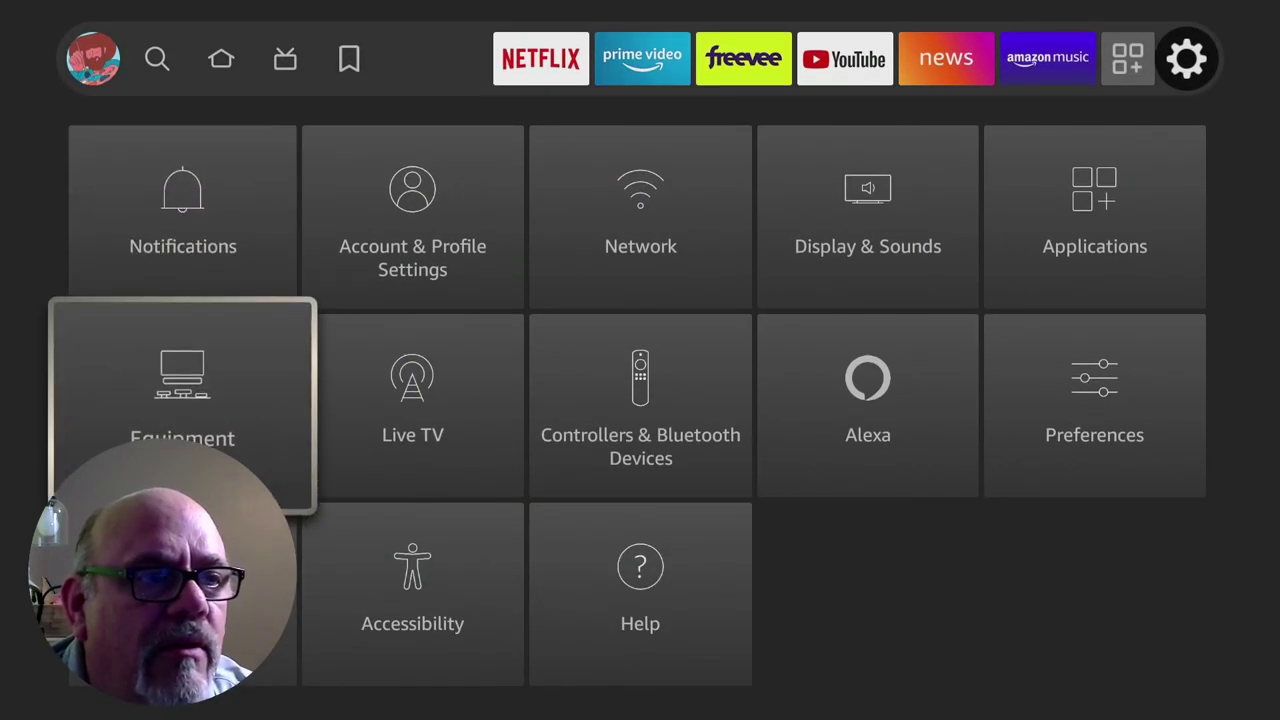
{"action": "key", "text": "Down"}
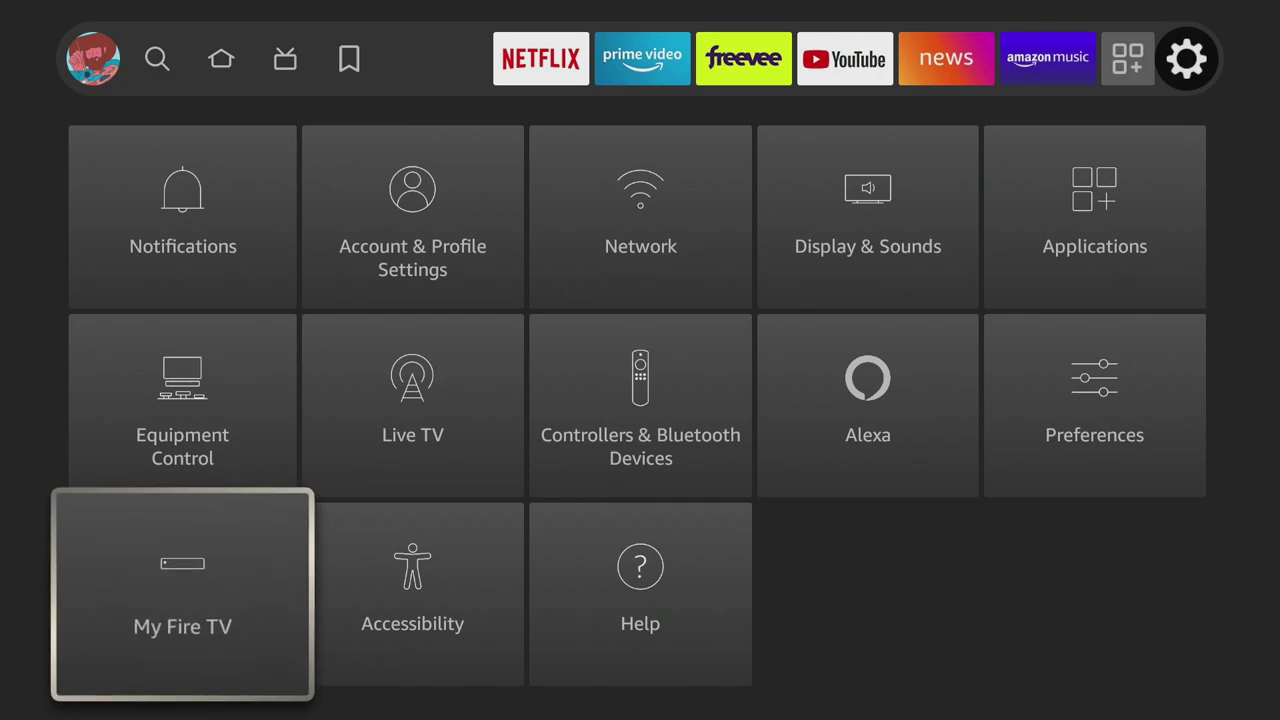
{"action": "key", "text": "Return"}
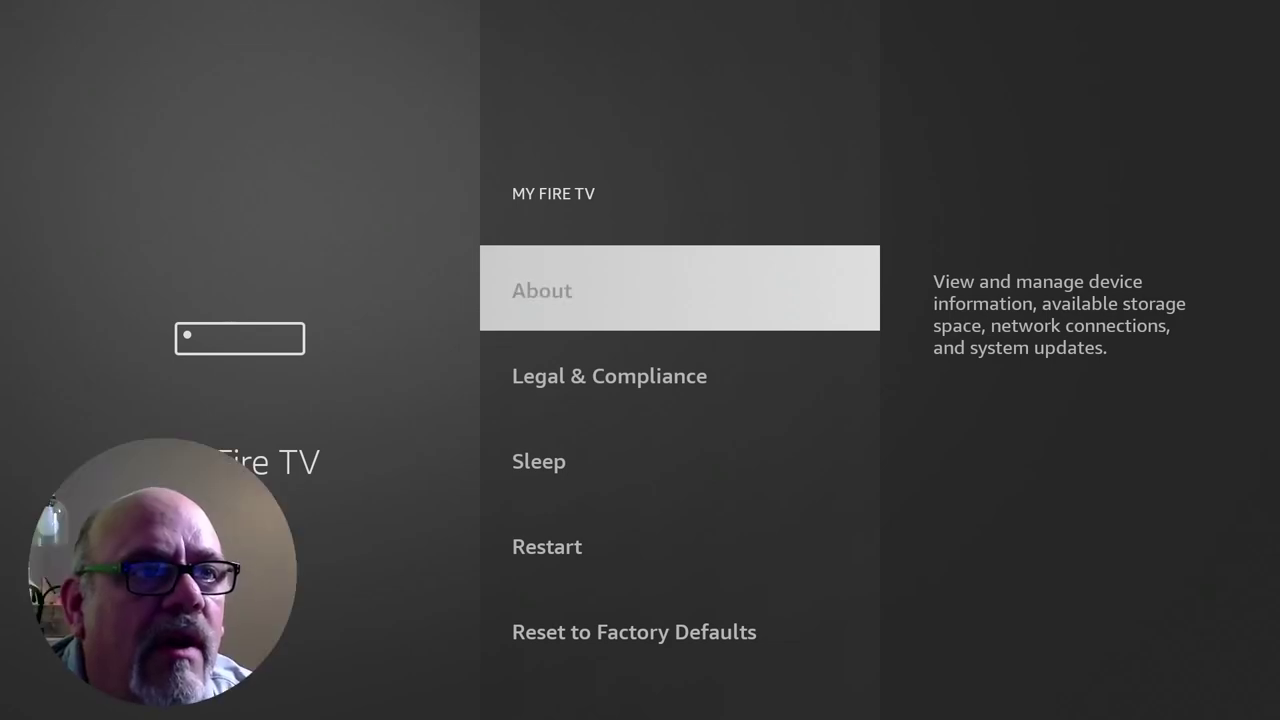
{"action": "key", "text": "Return"}
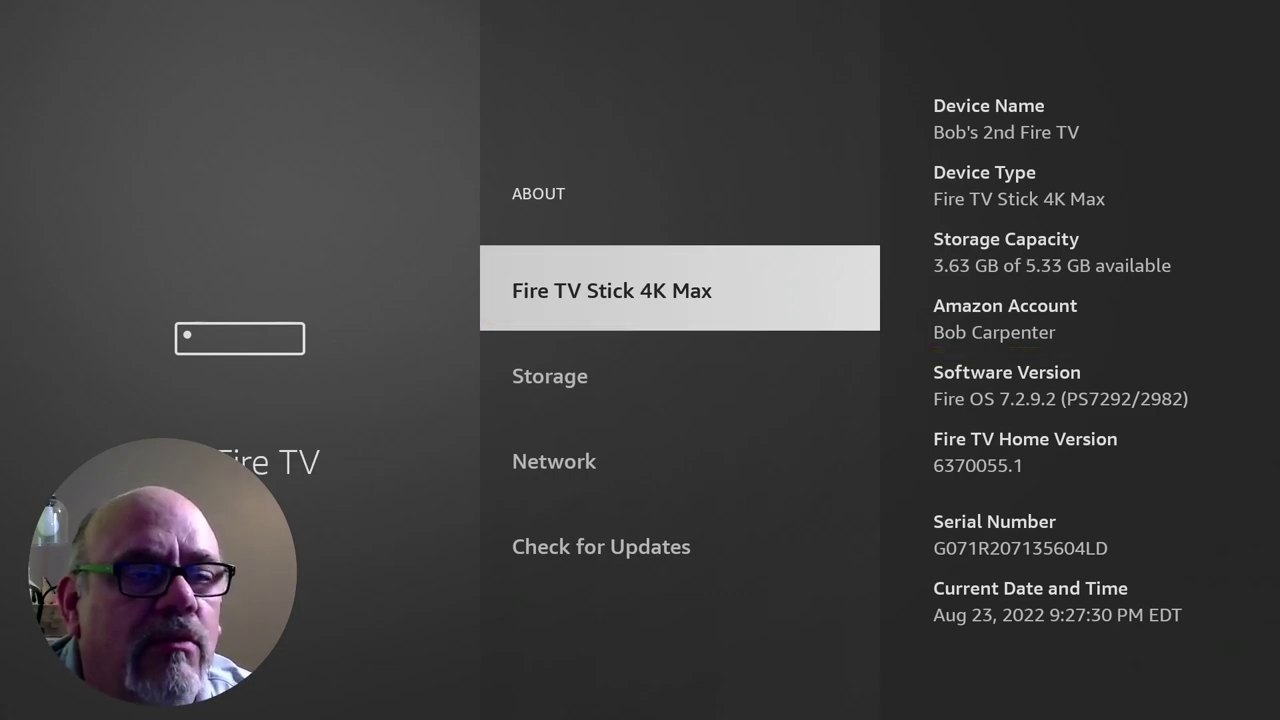
{"action": "key", "text": "Down"}
{"action": "key", "text": "Down"}
{"action": "key", "text": "Down"}
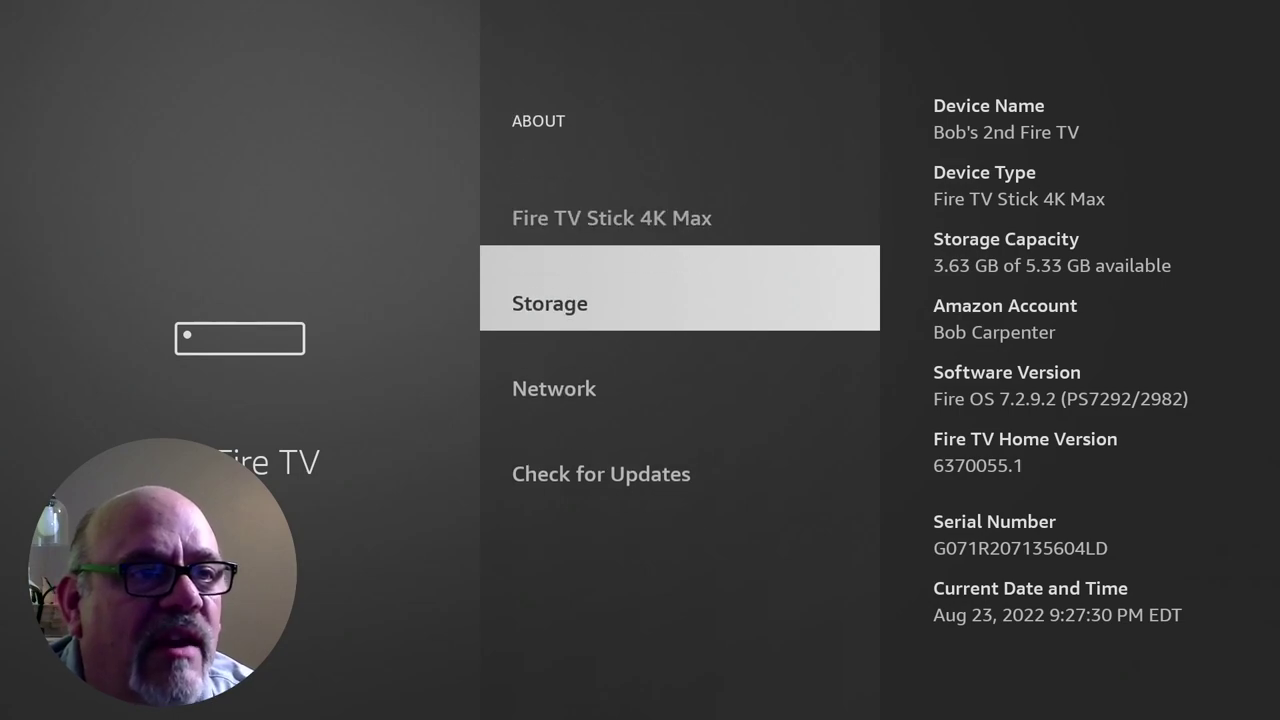
{"action": "key", "text": "Return"}
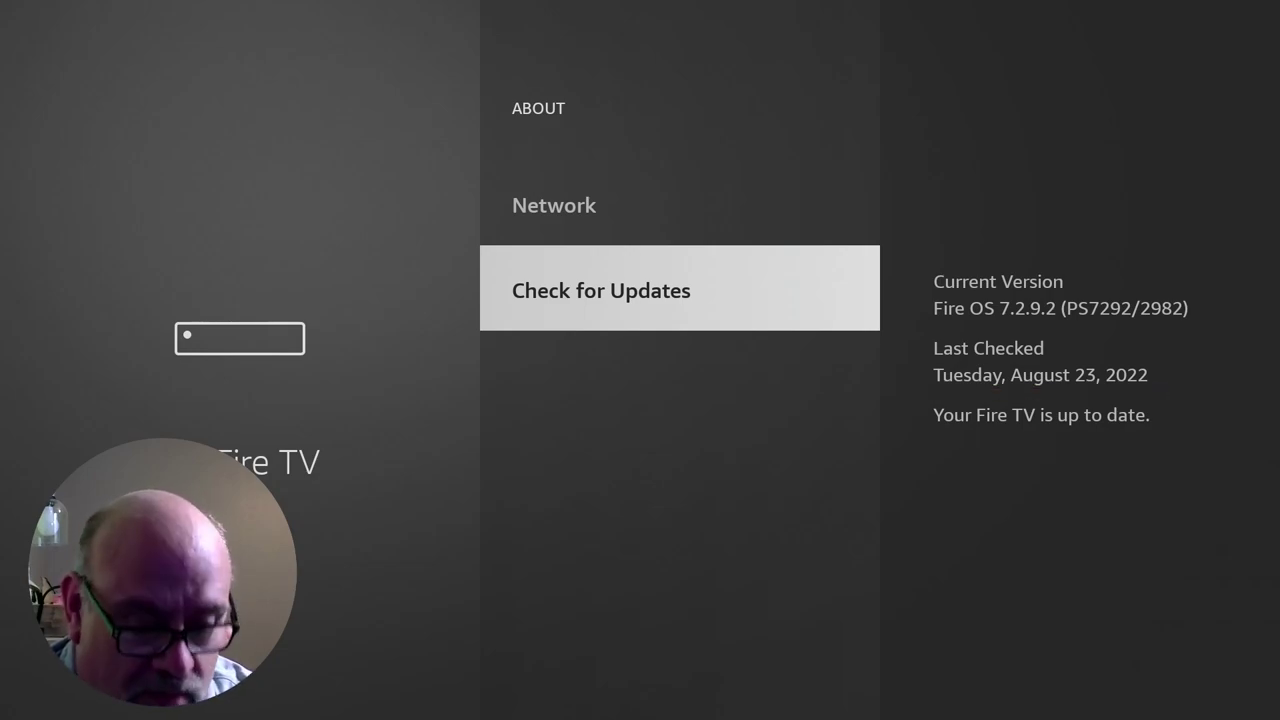
{"action": "key", "text": "Escape"}
{"action": "key", "text": "Escape"}
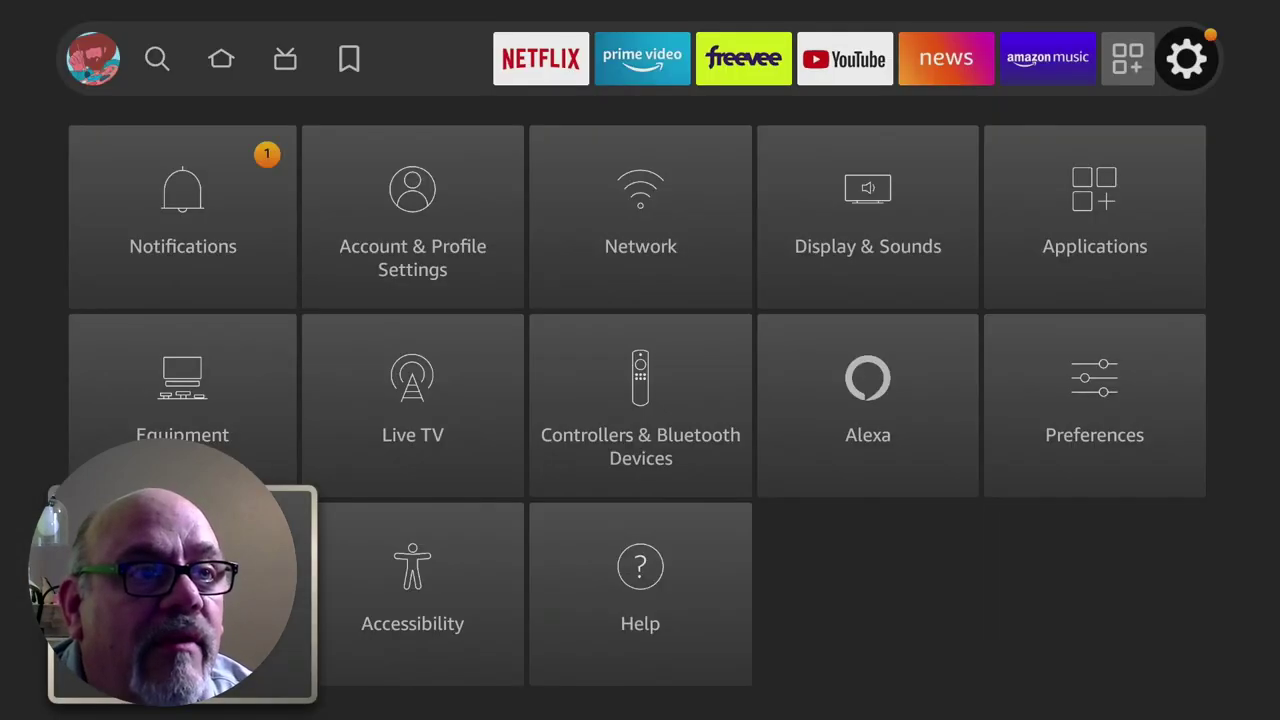
- Turn off Device Usage Data in the privacy settings under Preferences
{"action": "key", "text": "Up"}
{"action": "key", "text": "Right"}
{"action": "key", "text": "Right"}
{"action": "key", "text": "Right"}
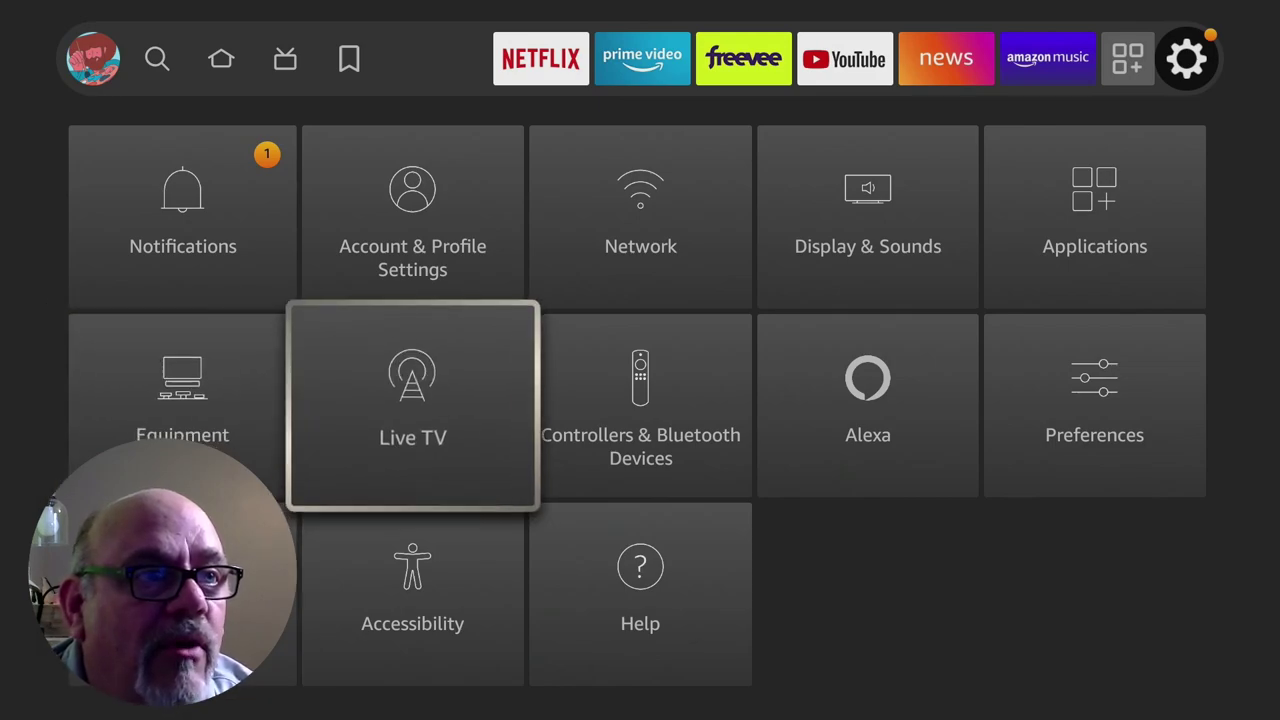
{"action": "key", "text": "Right"}
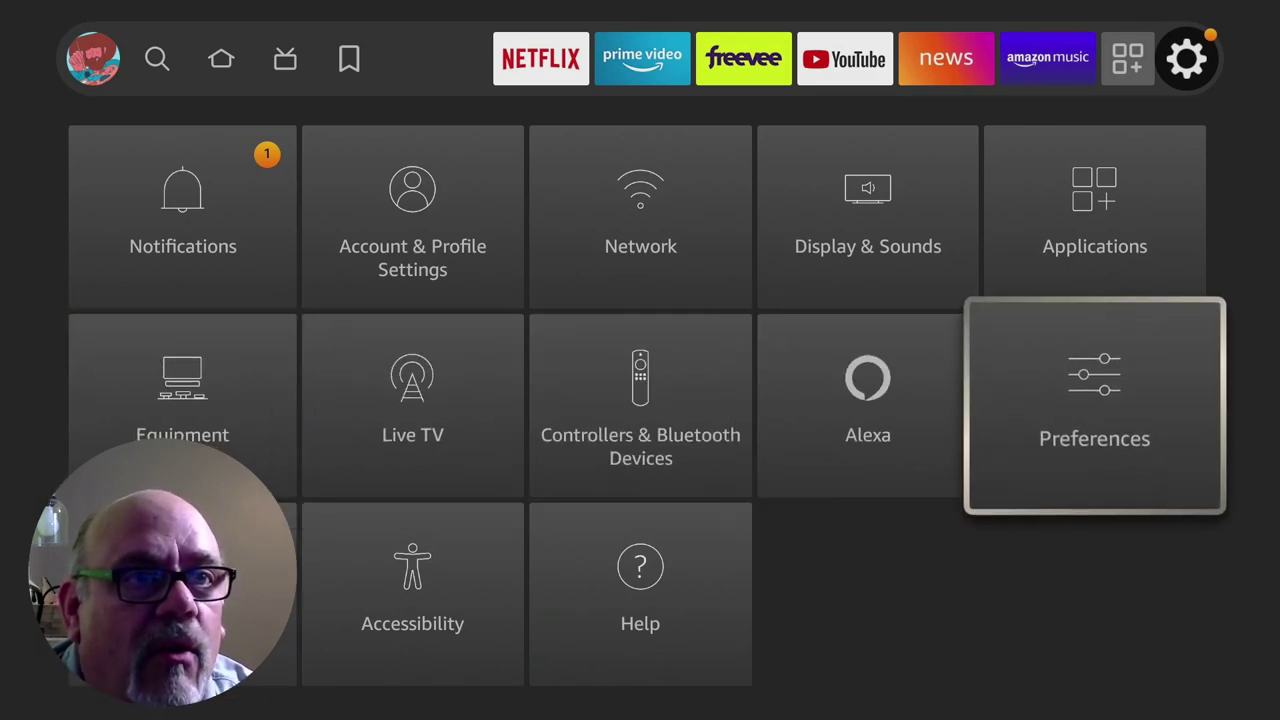
{"action": "key", "text": "Return"}
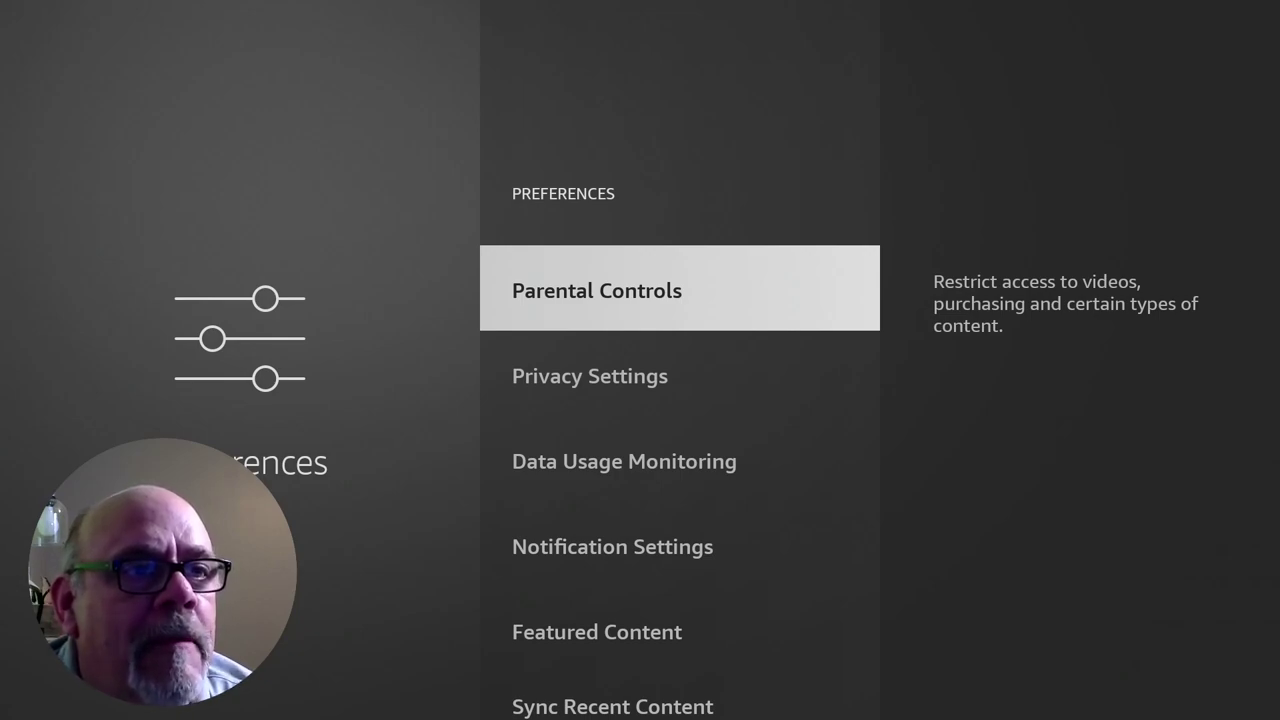
{"action": "key", "text": "Down"}
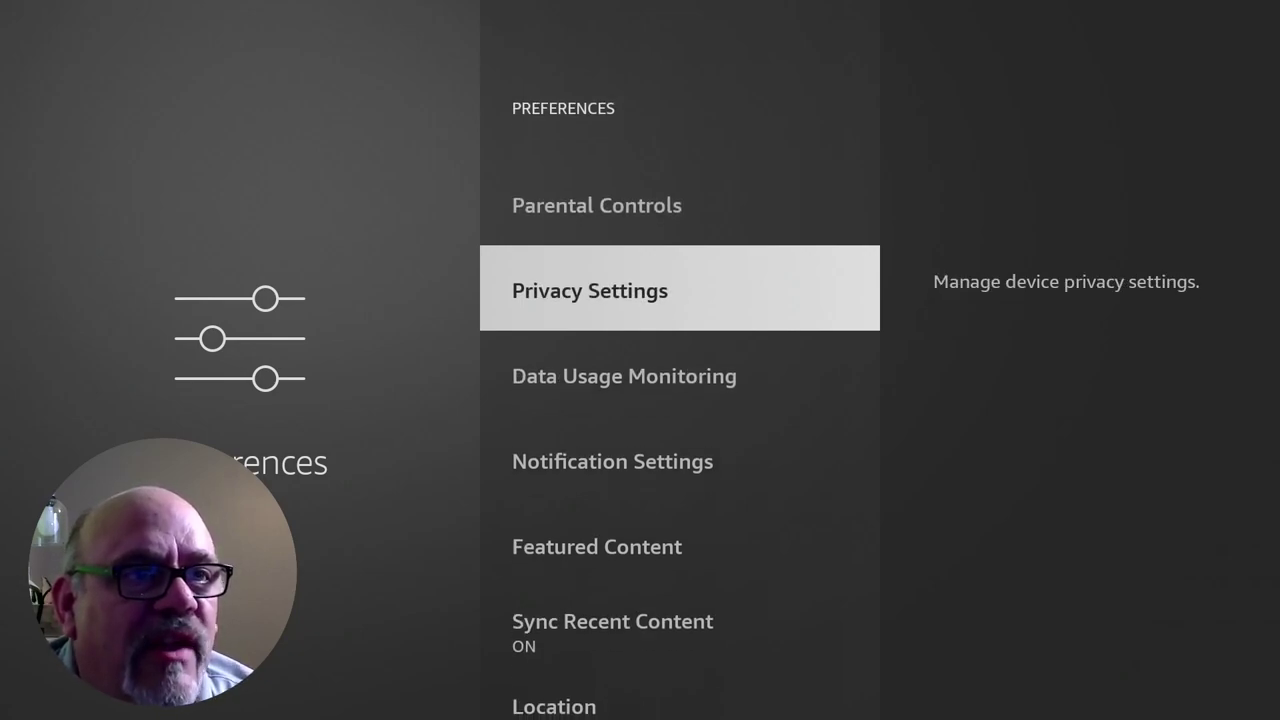
{"action": "key", "text": "Return"}
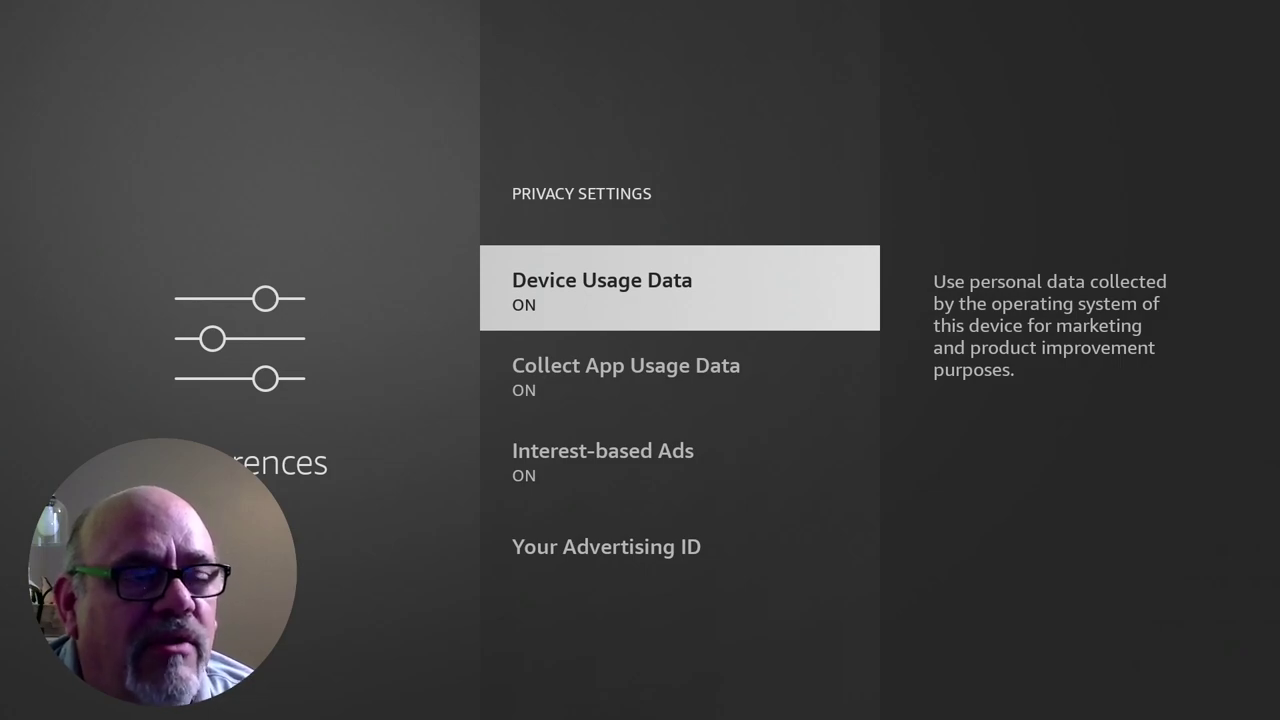
{"action": "key", "text": "Return"}
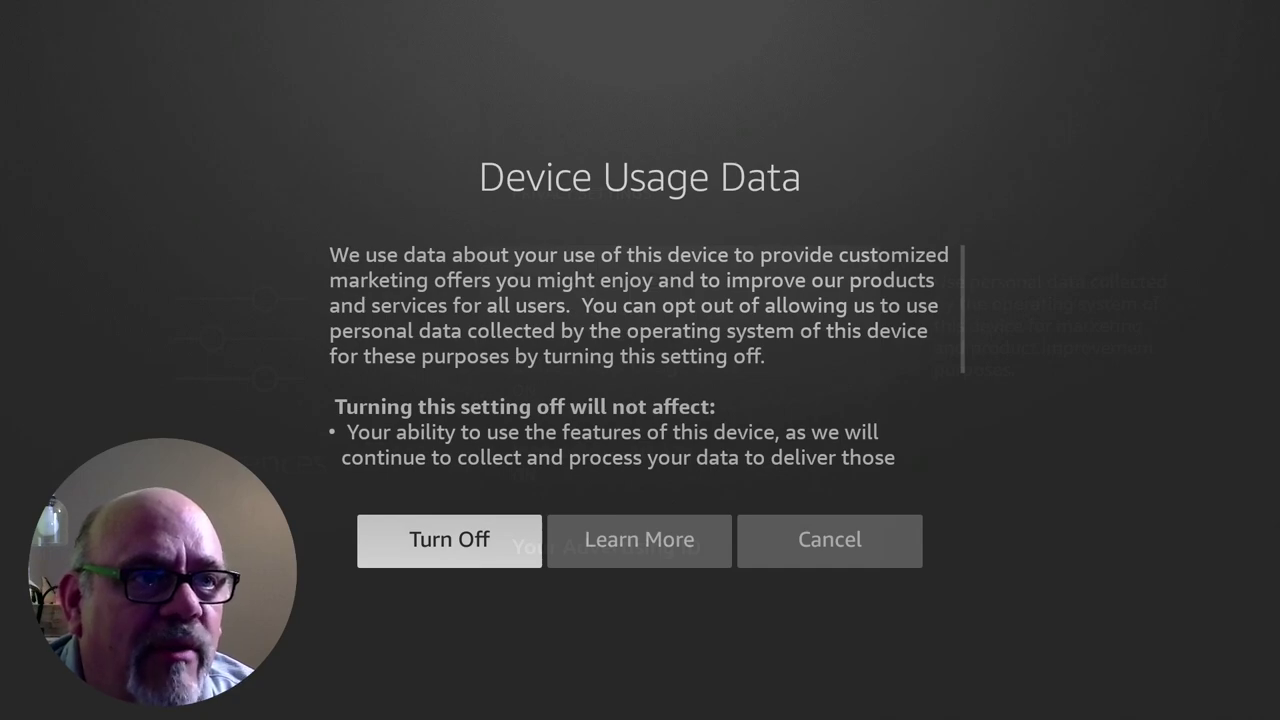
{"action": "key", "text": "Return"}
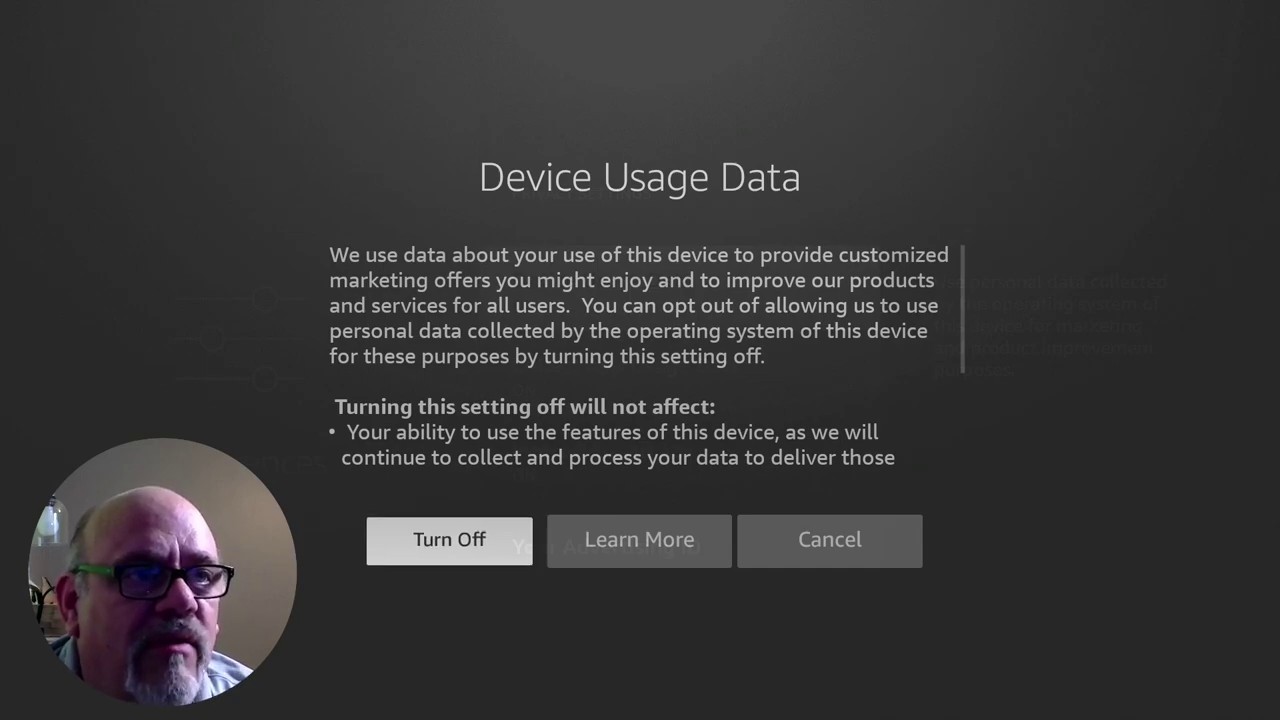
- Turn off Collect App Usage Data in the privacy settings
{"action": "key", "text": "Down"}
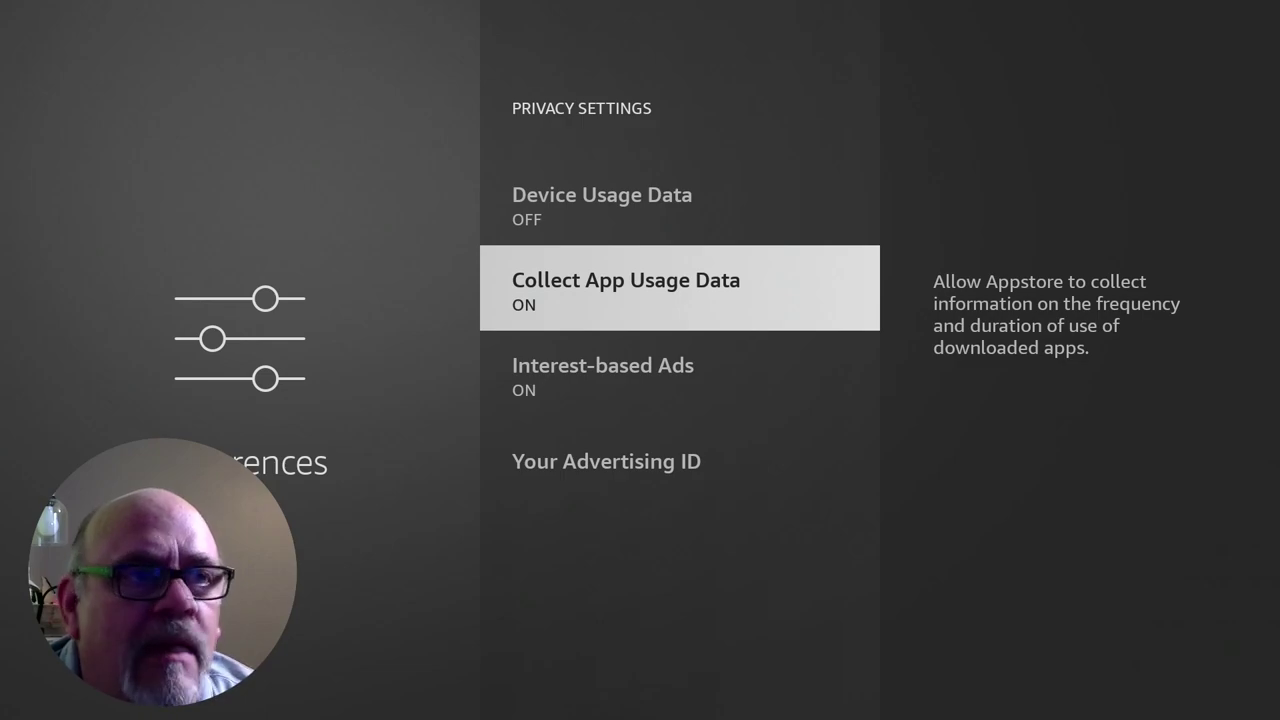
{"action": "key", "text": "Return"}
{"action": "key", "text": "Return"}
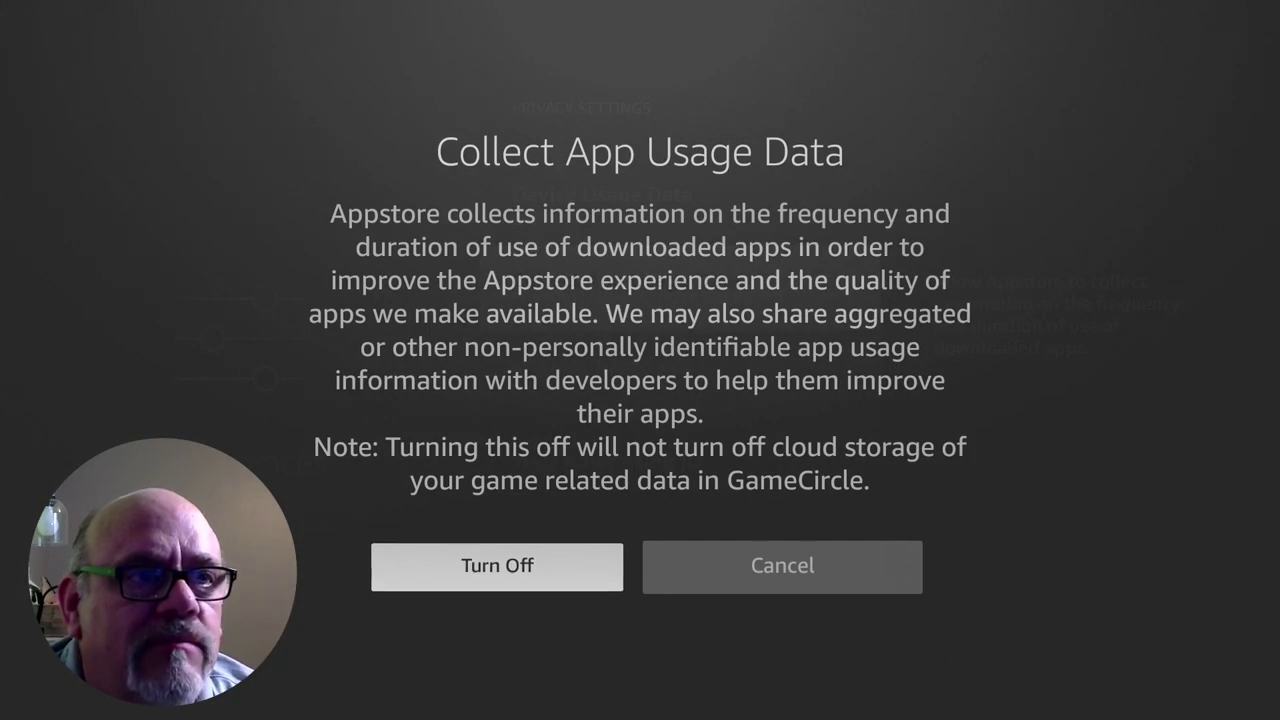
- Turn off Interest-based Ads and return to the Preferences list
{"action": "key", "text": "Down"}
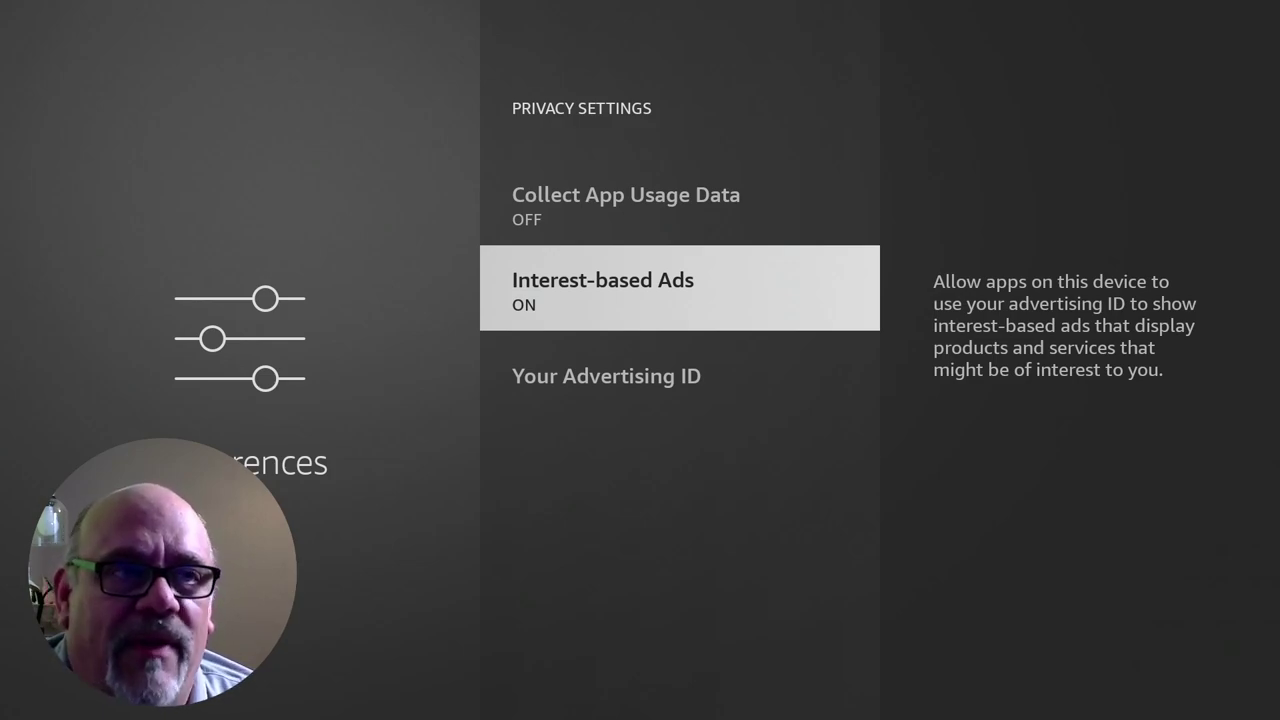
{"action": "key", "text": "Return"}
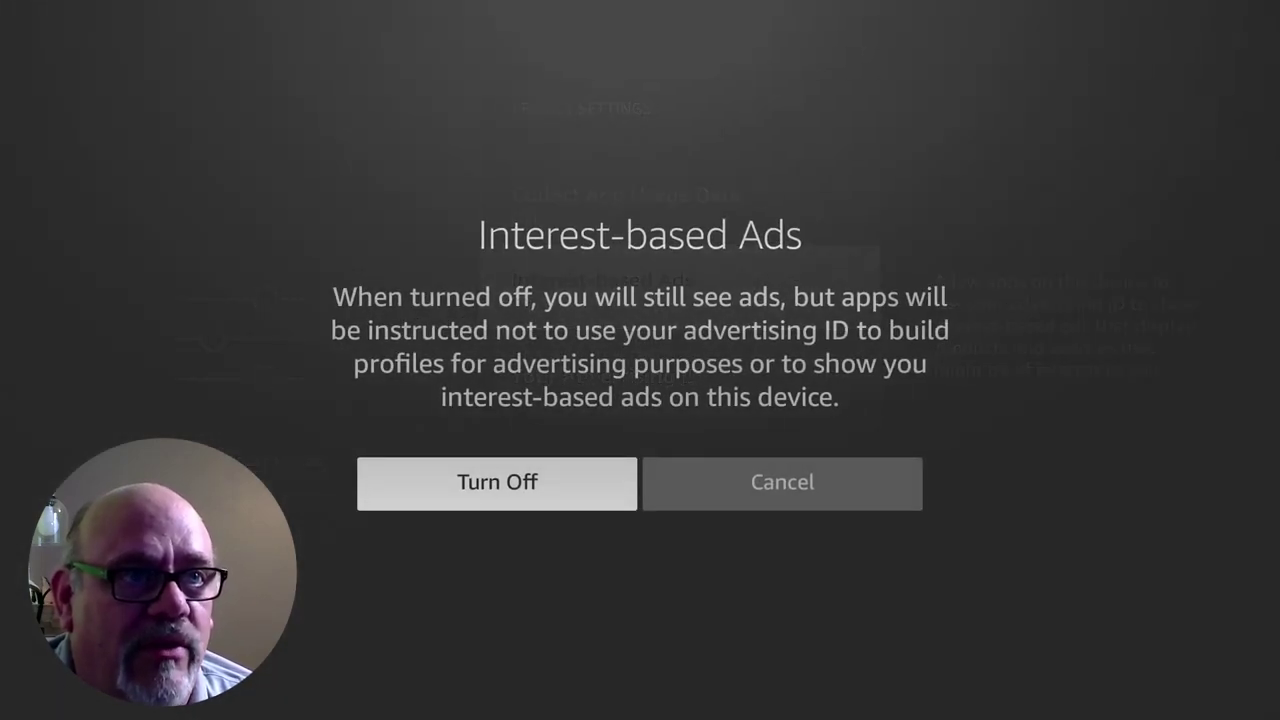
{"action": "key", "text": "Return"}
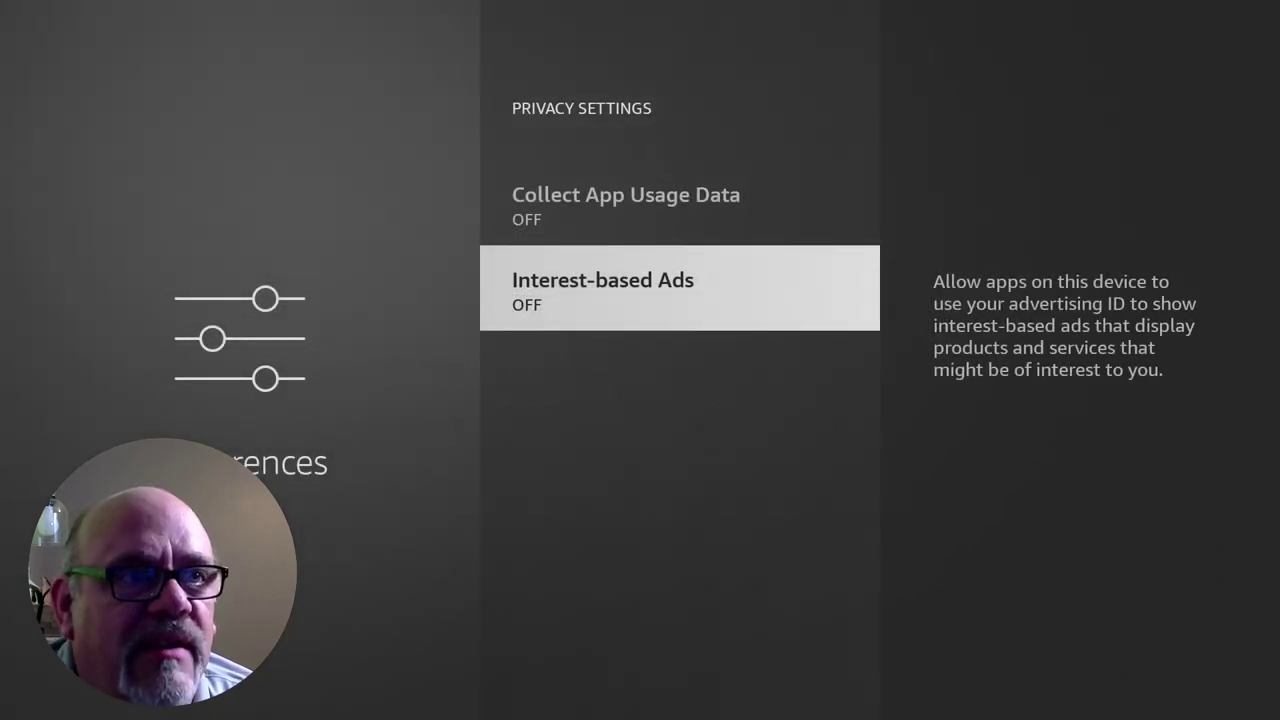
{"action": "key", "text": "Escape"}
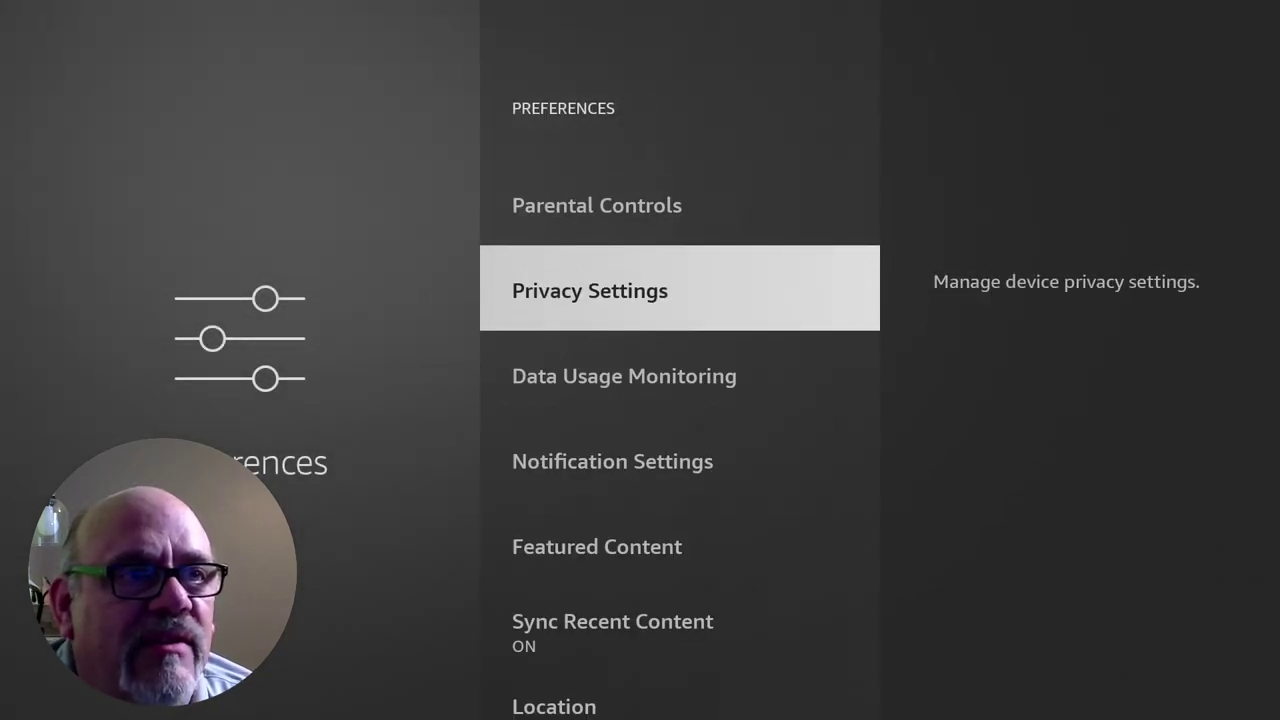
- Turn on Do Not Interrupt in the notification settings to hide all application notification pop-ups
{"action": "key", "text": "Down"}
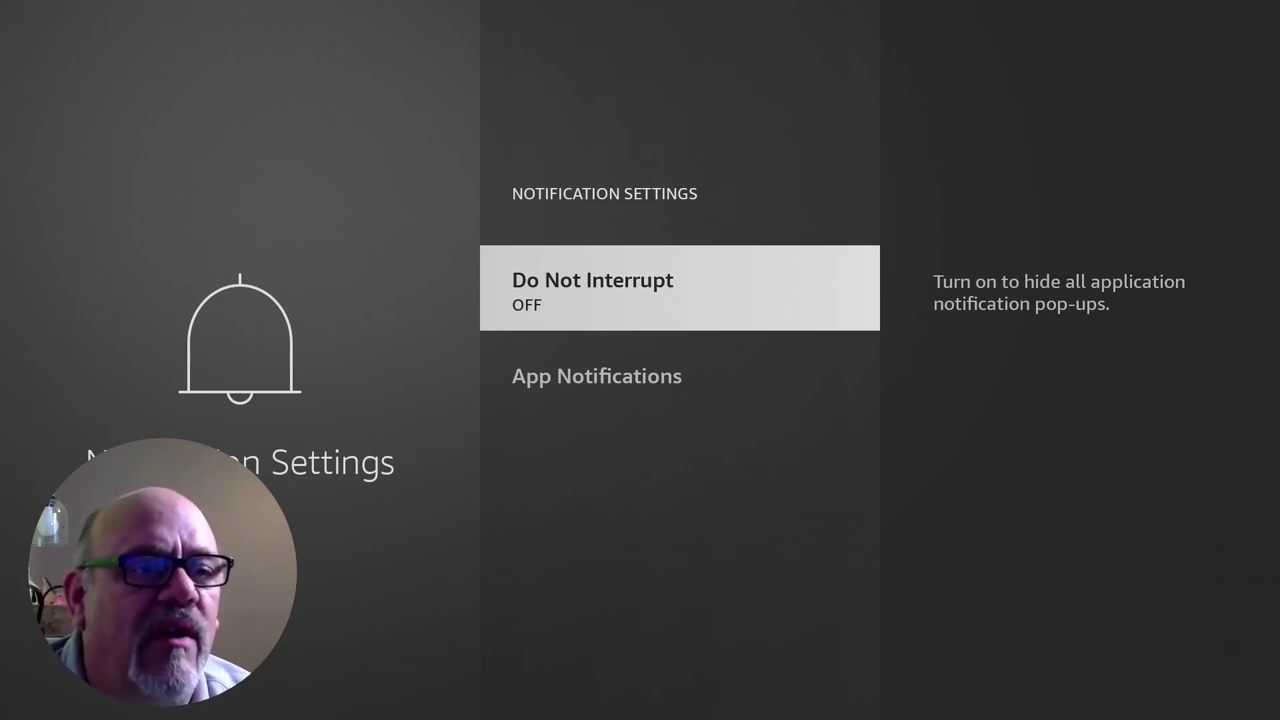
{"action": "key", "text": "Return"}
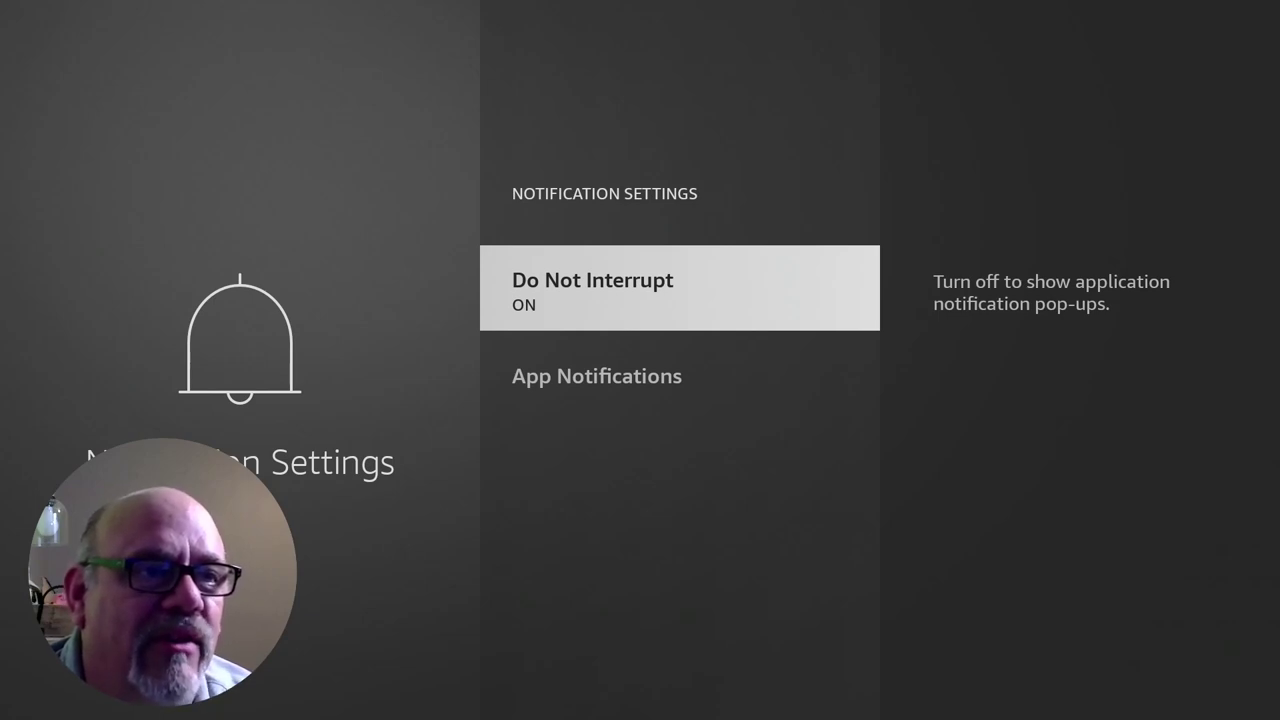
{"action": "key", "text": "Escape"}
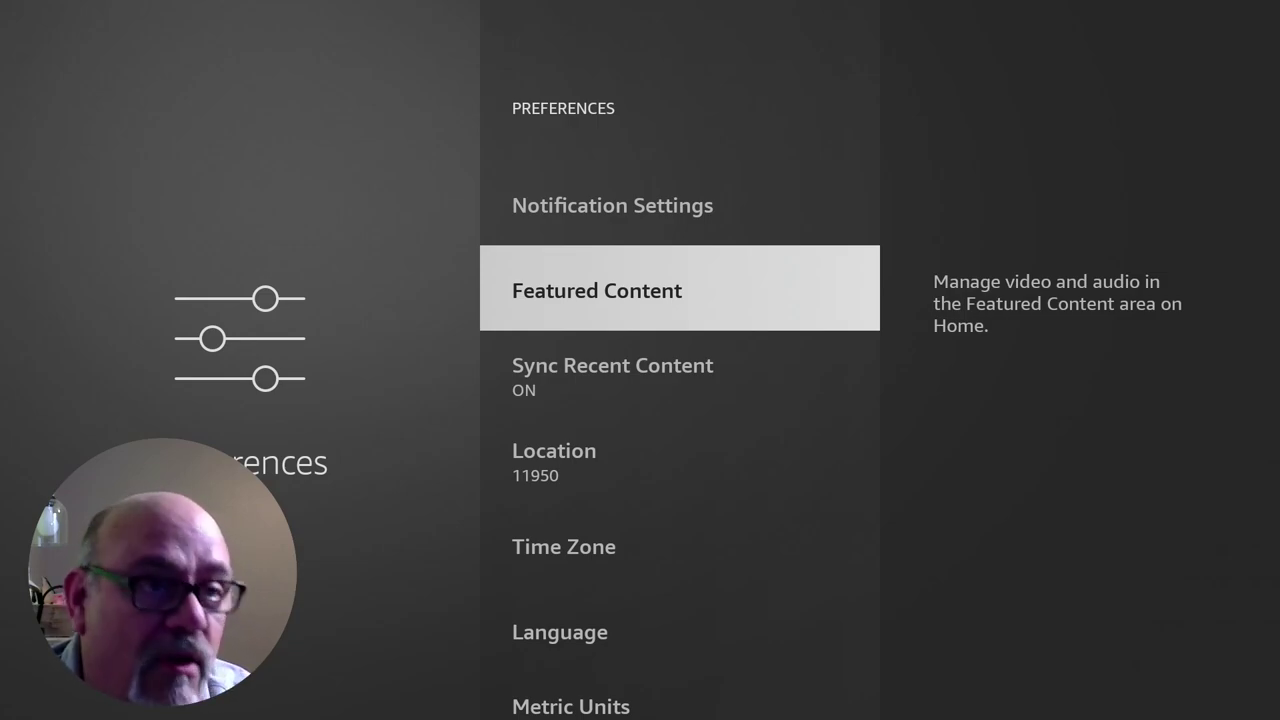
- Turn off both video autoplay and audio autoplay for the Featured Content area on Home
{"action": "key", "text": "Home"}
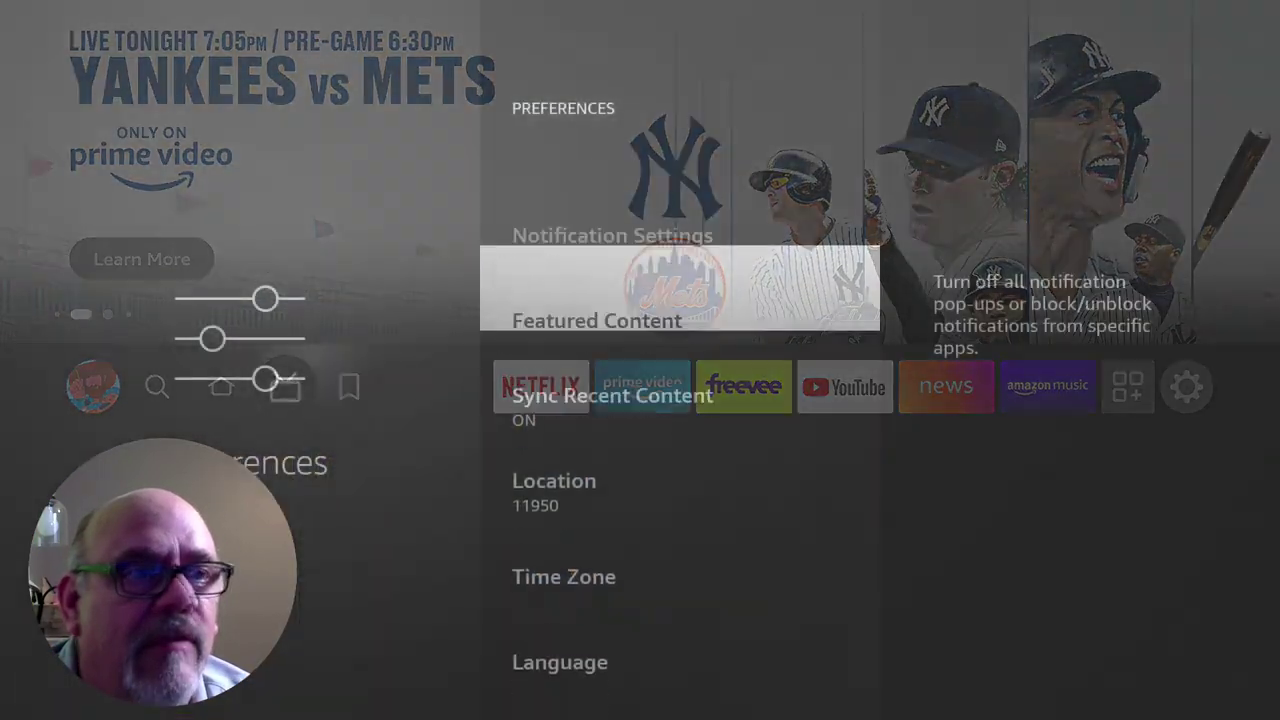
{"action": "key", "text": "Return"}
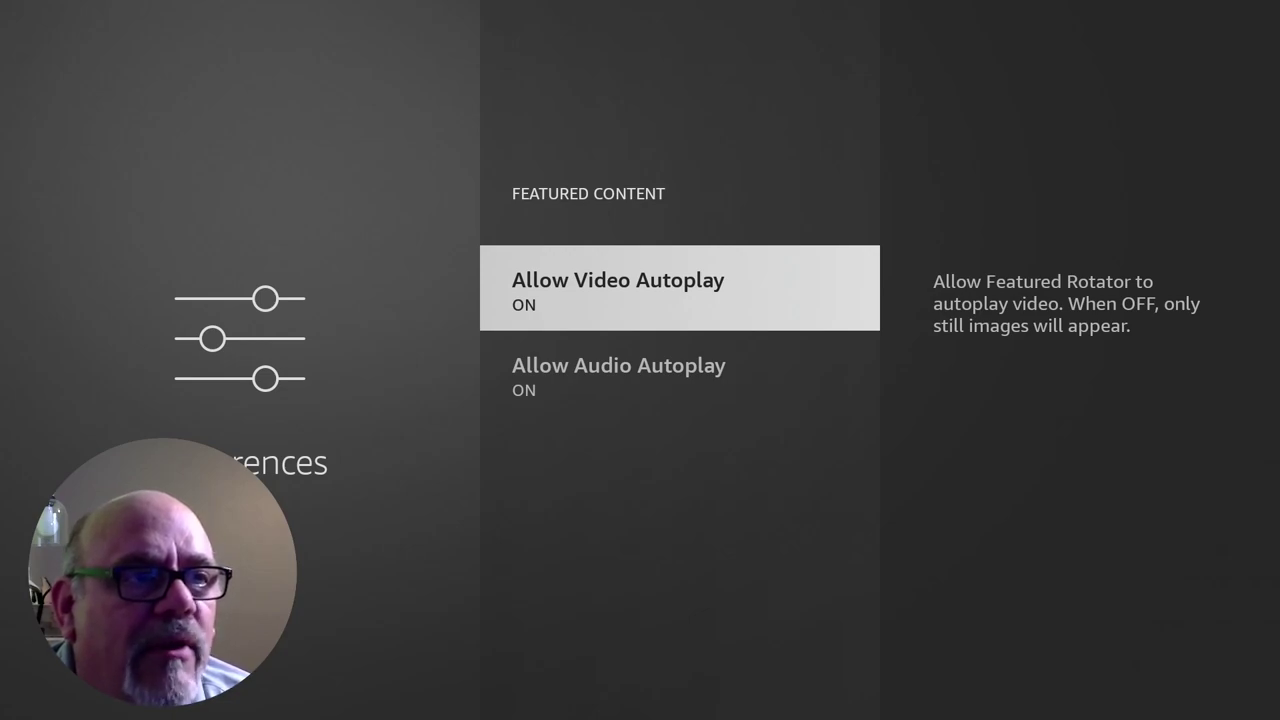
{"action": "key", "text": "Return"}
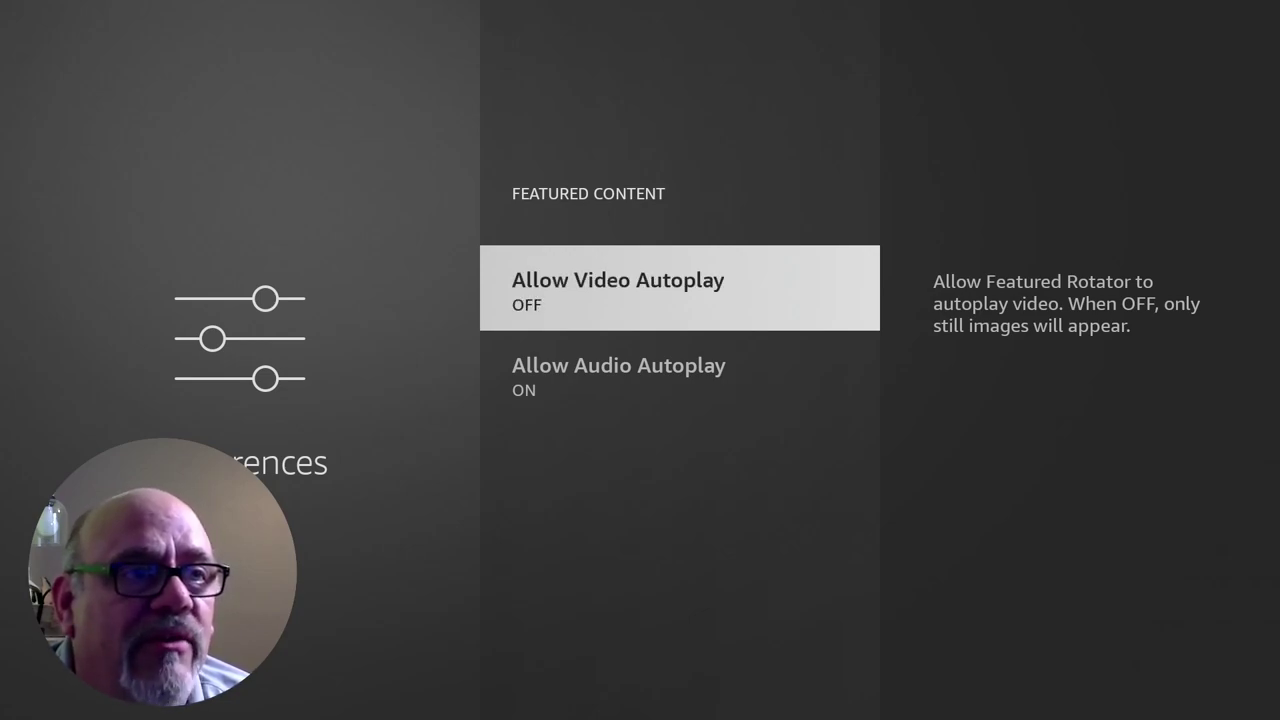
{"action": "key", "text": "Down"}
{"action": "key", "text": "Return"}
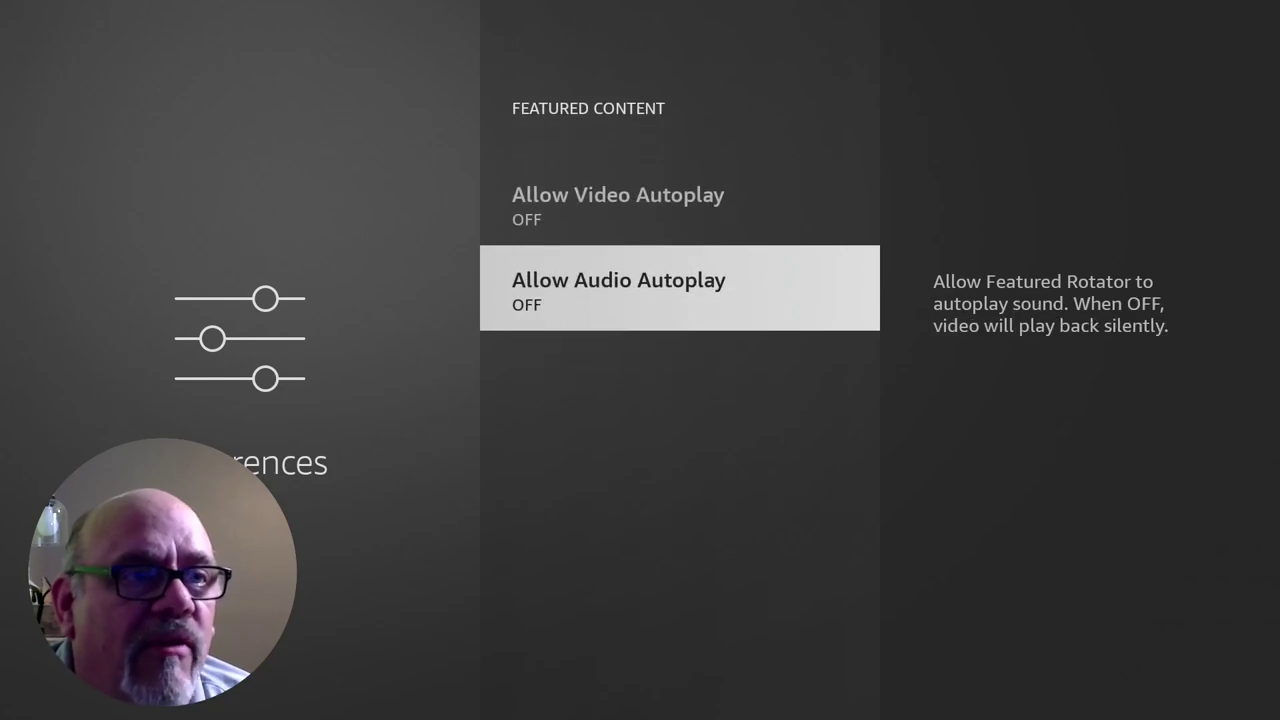
{"action": "key", "text": "Escape"}
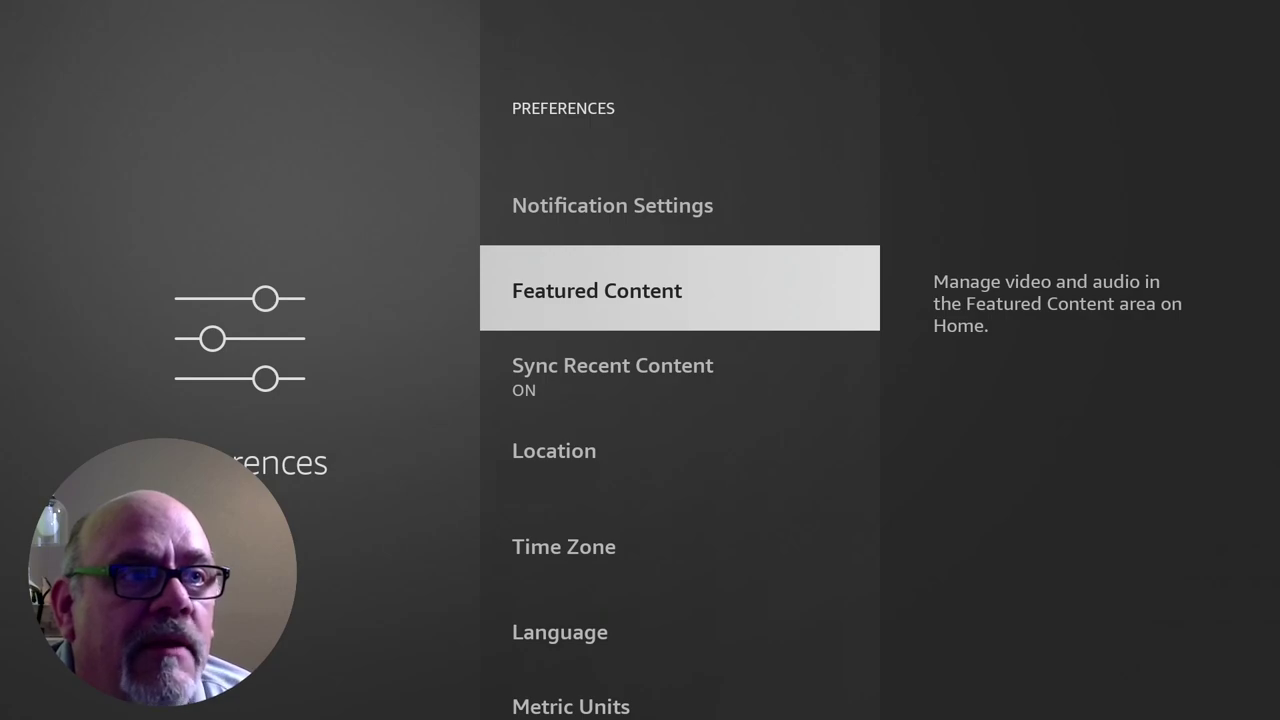
- Turn on Parental Controls in Preferences, authorising the change with the Prime Video PIN
{"action": "key", "text": "Down"}
{"action": "key", "text": "Down"}
{"action": "key", "text": "Down"}
{"action": "key", "text": "Down"}
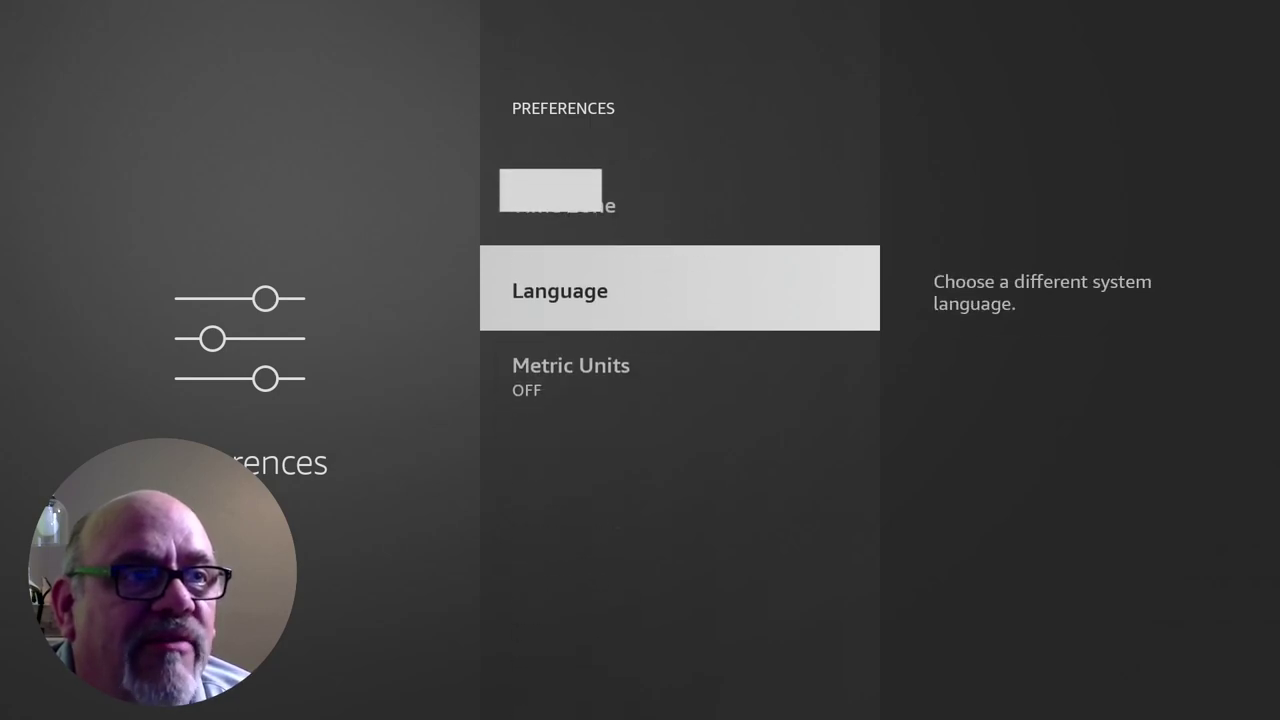
{"action": "key", "text": "Down"}
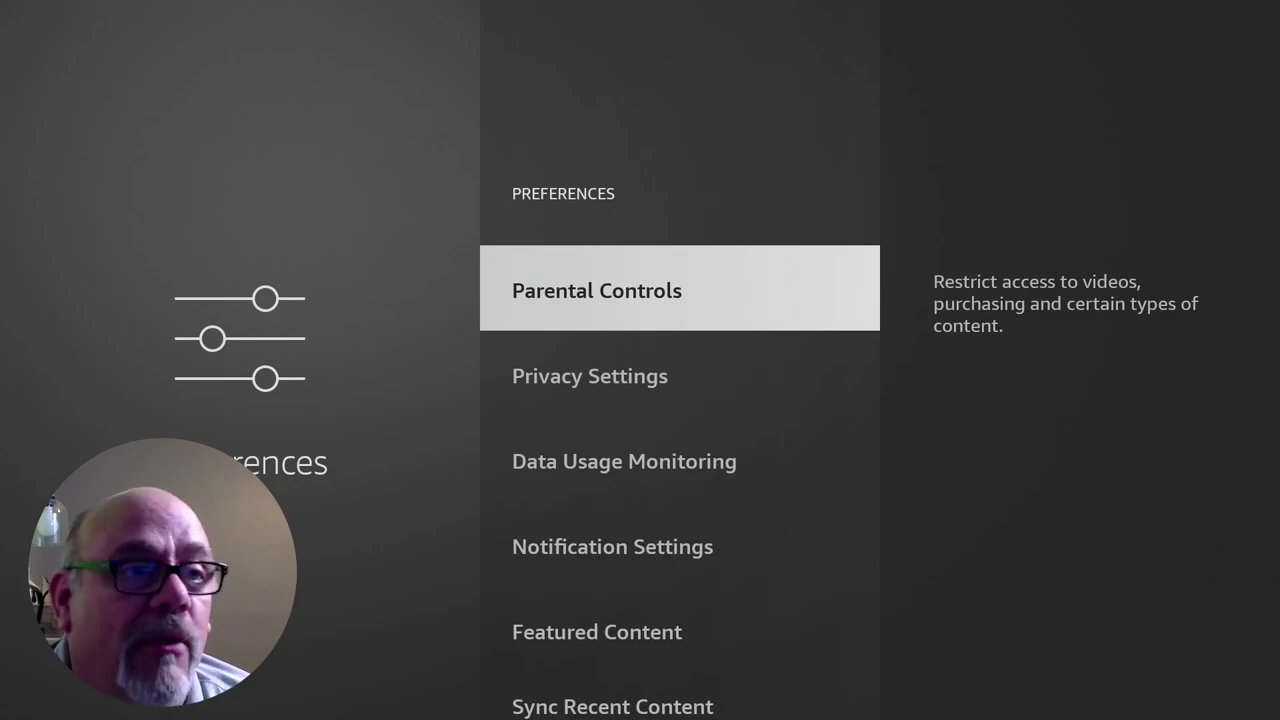
{"action": "key", "text": "Return"}
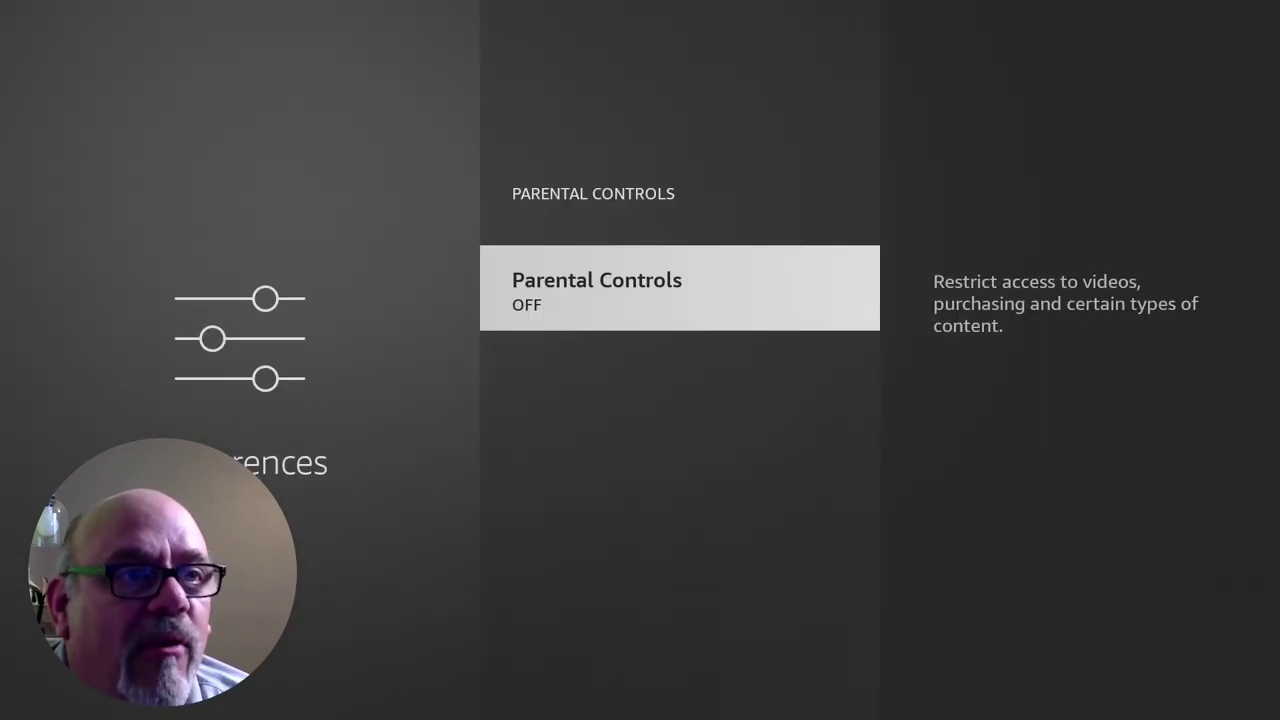
{"action": "key", "text": "Return"}
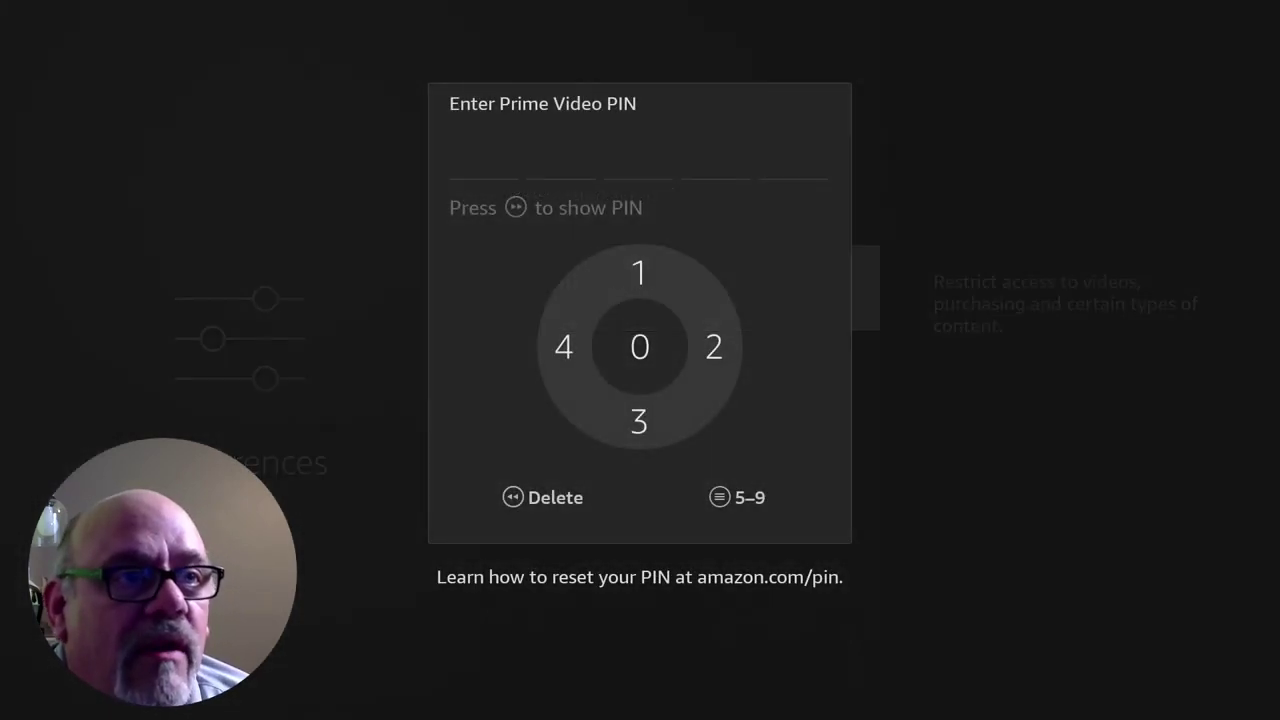
{"action": "key", "text": "Return"}
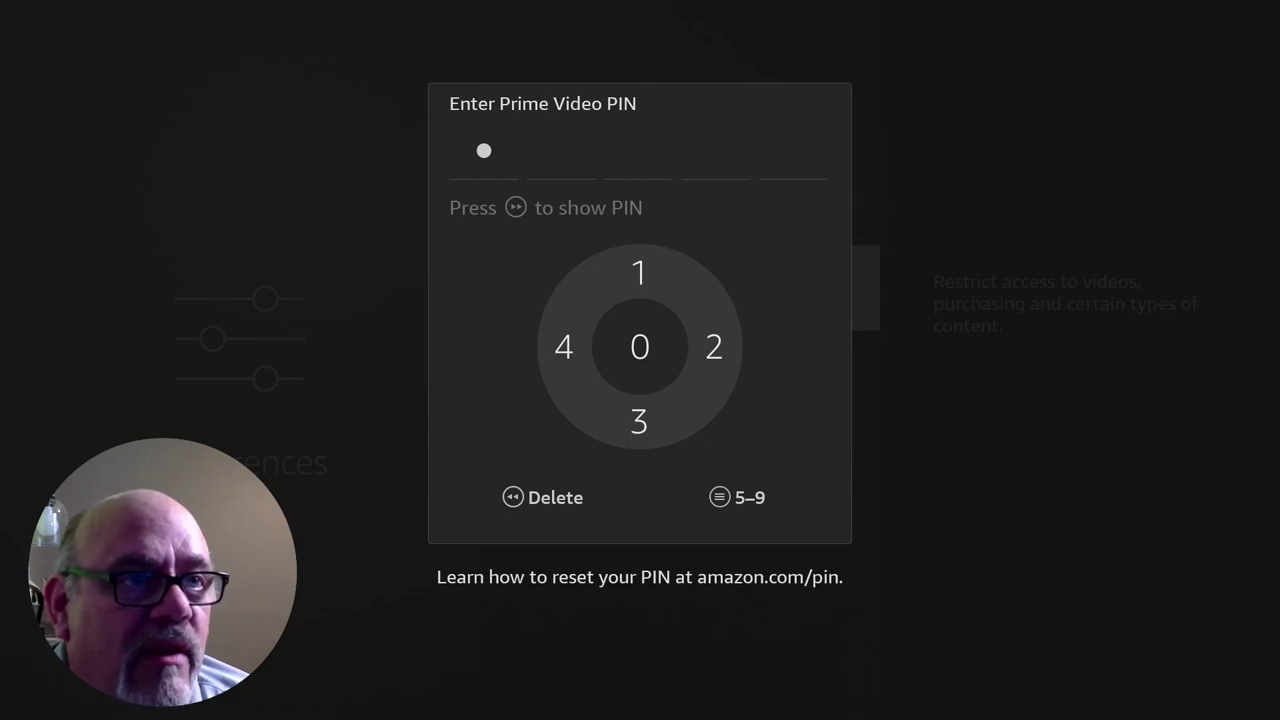
{"action": "key", "text": "Return"}
{"action": "key", "text": "Return"}
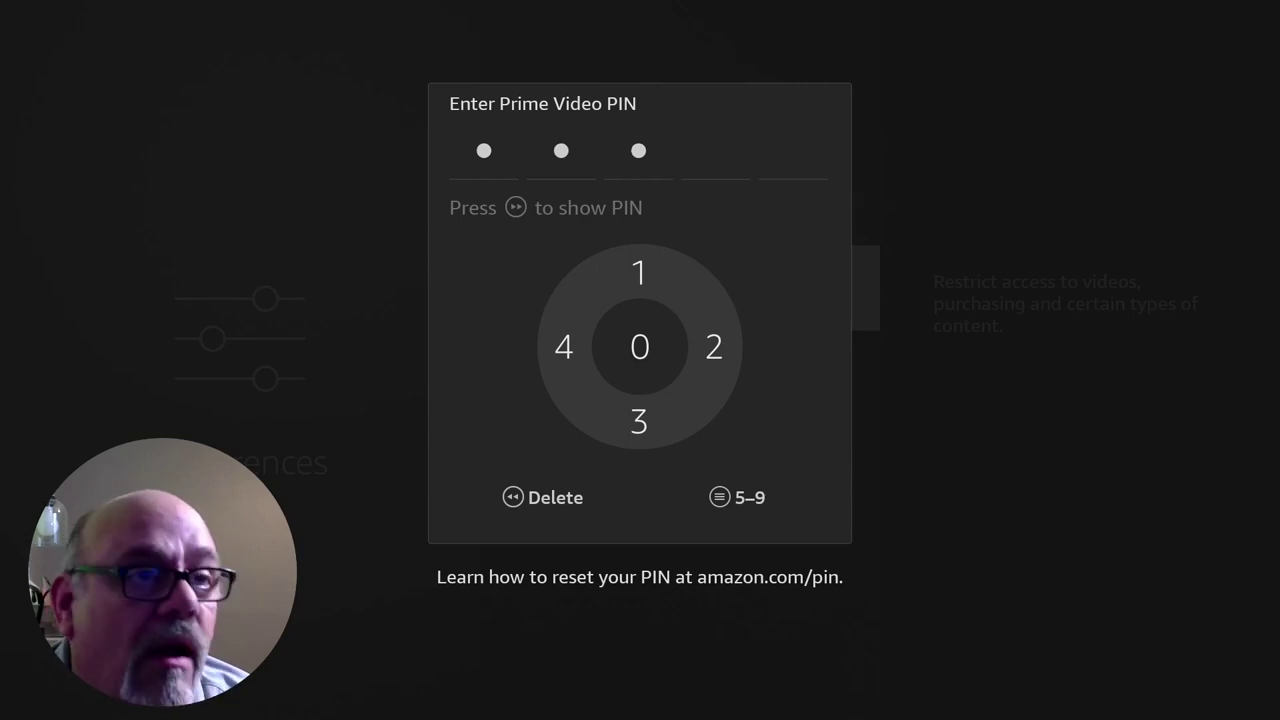
{"action": "key", "text": "Return"}
{"action": "key", "text": "Return"}
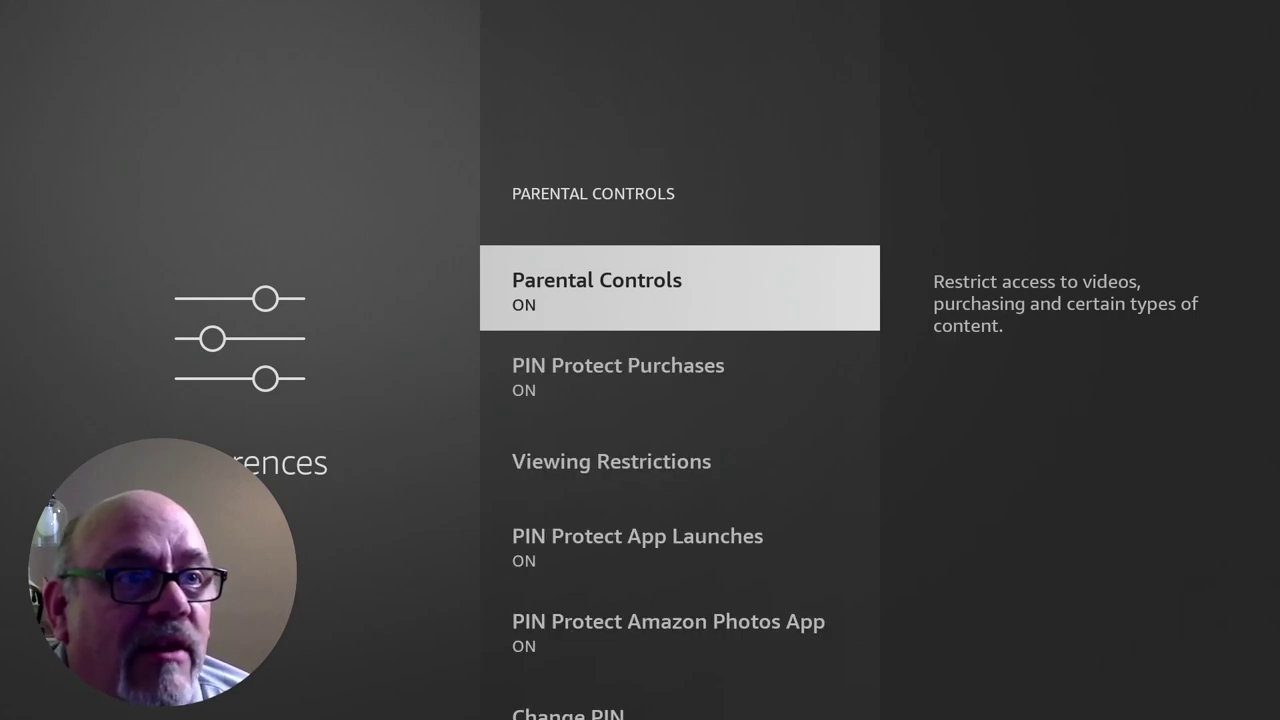
- Toggle PIN Protect Purchases off and back on in the Parental Controls settings
{"action": "key", "text": "Down"}
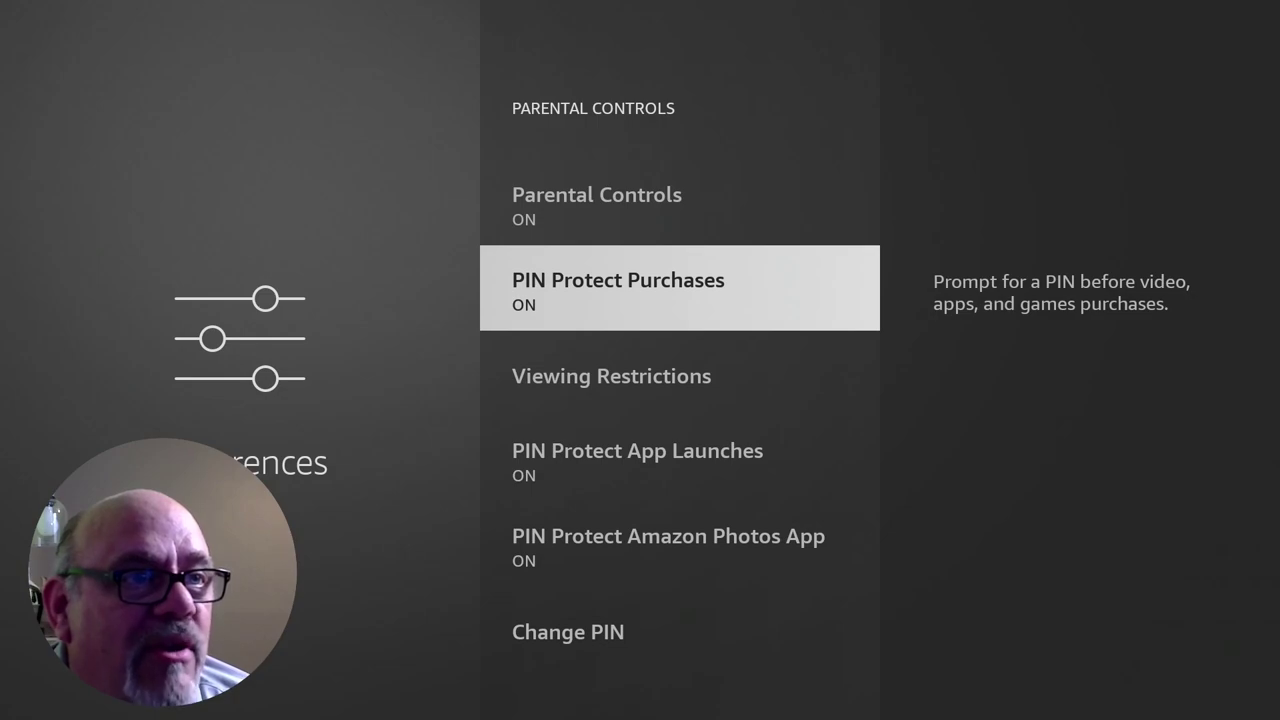
{"action": "key", "text": "Return"}
{"action": "key", "text": "Return"}
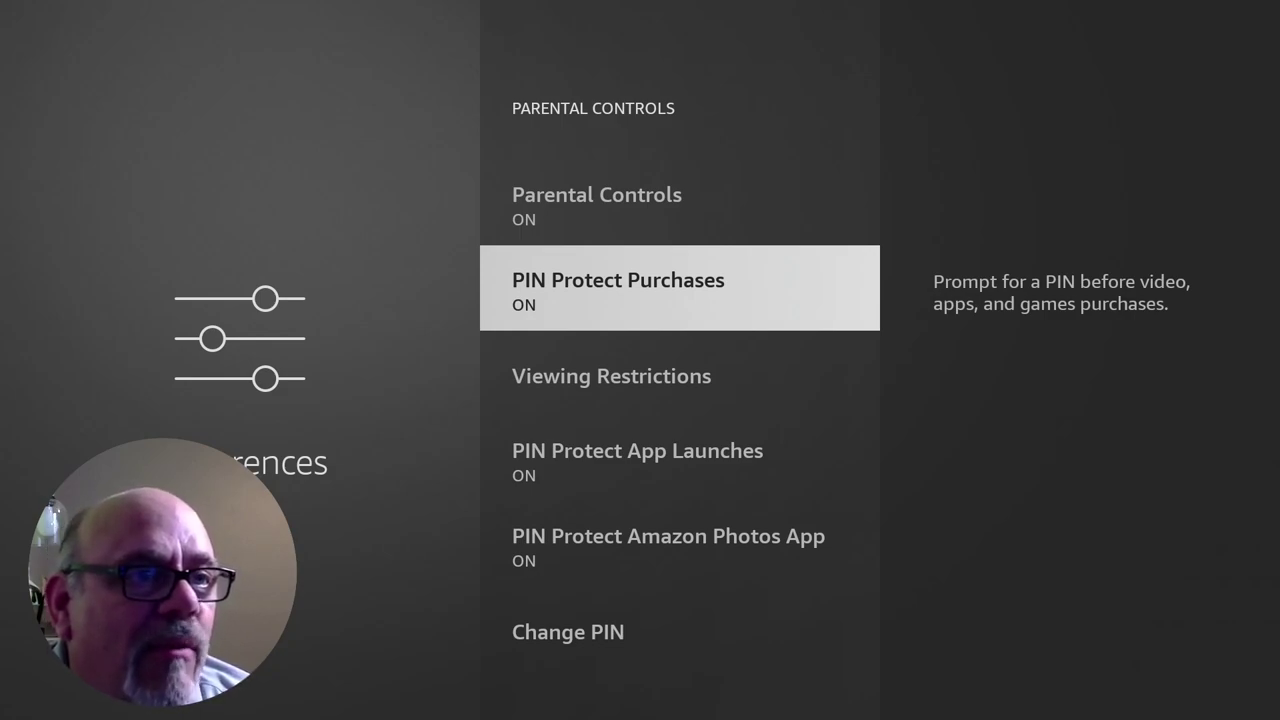
- Unlock the Teen, Young Adults and Mature ratings in Viewing Restrictions and return to the Parental Controls list
{"action": "key", "text": "Down"}
{"action": "key", "text": "Return"}
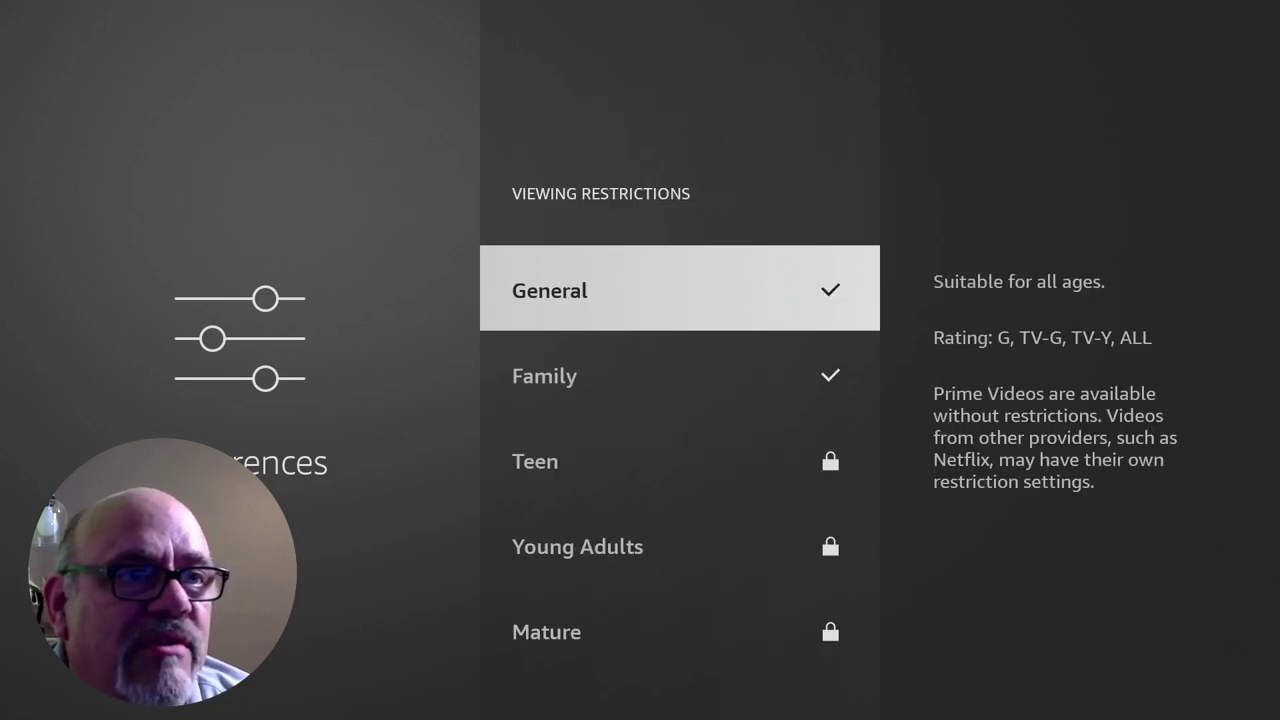
{"action": "key", "text": "Down"}
{"action": "key", "text": "Down"}
{"action": "key", "text": "Return"}
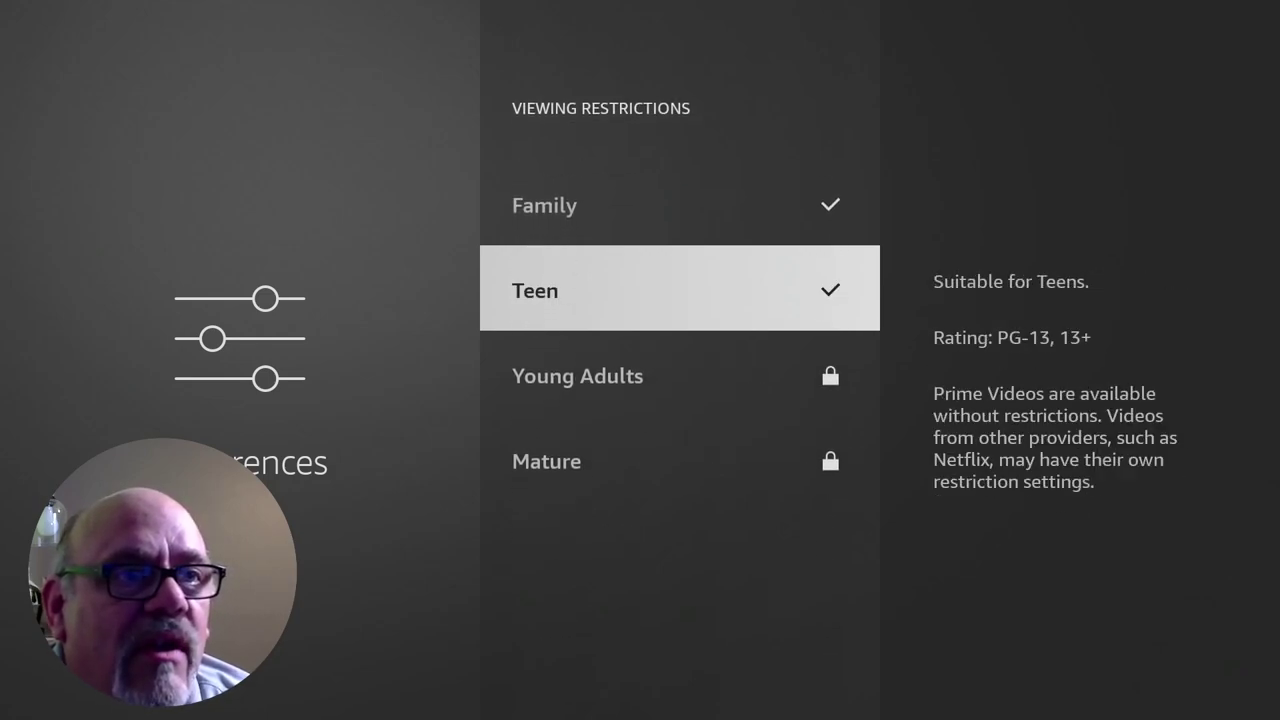
{"action": "key", "text": "Down"}
{"action": "key", "text": "Return"}
{"action": "key", "text": "Down"}
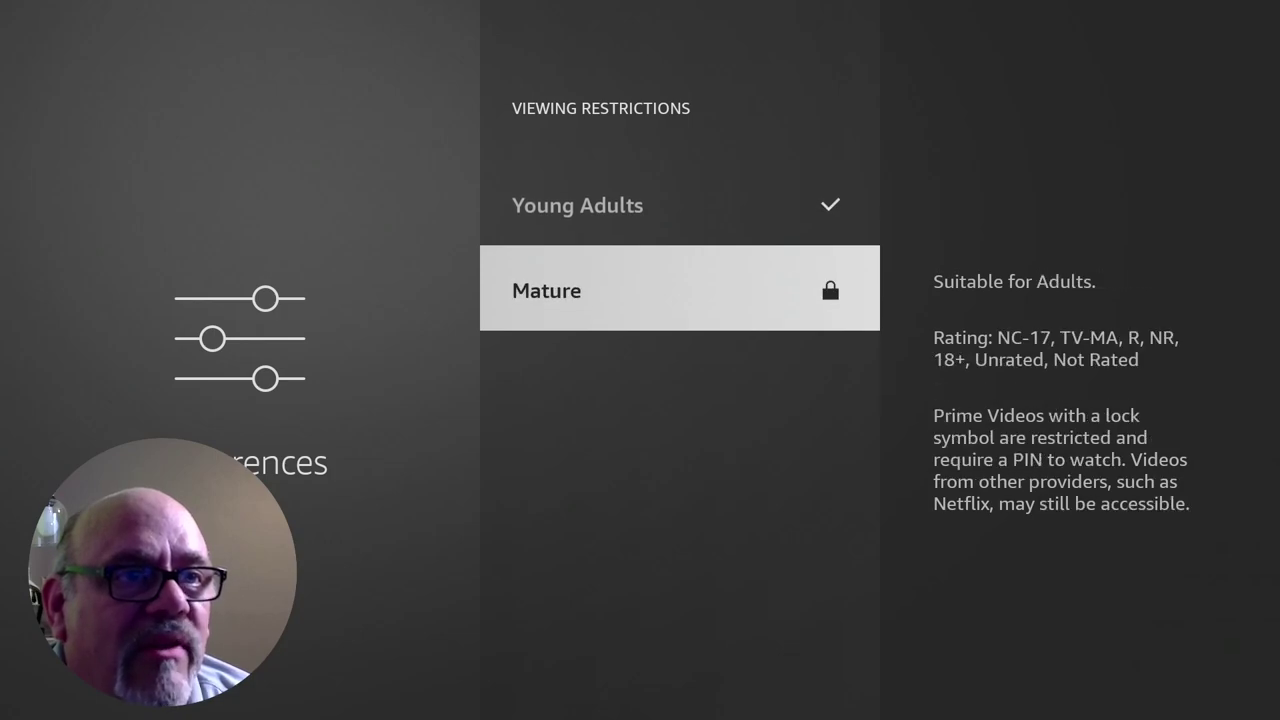
{"action": "key", "text": "Return"}
{"action": "key", "text": "Up"}
{"action": "key", "text": "Up"}
{"action": "key", "text": "Up"}
{"action": "key", "text": "Up"}
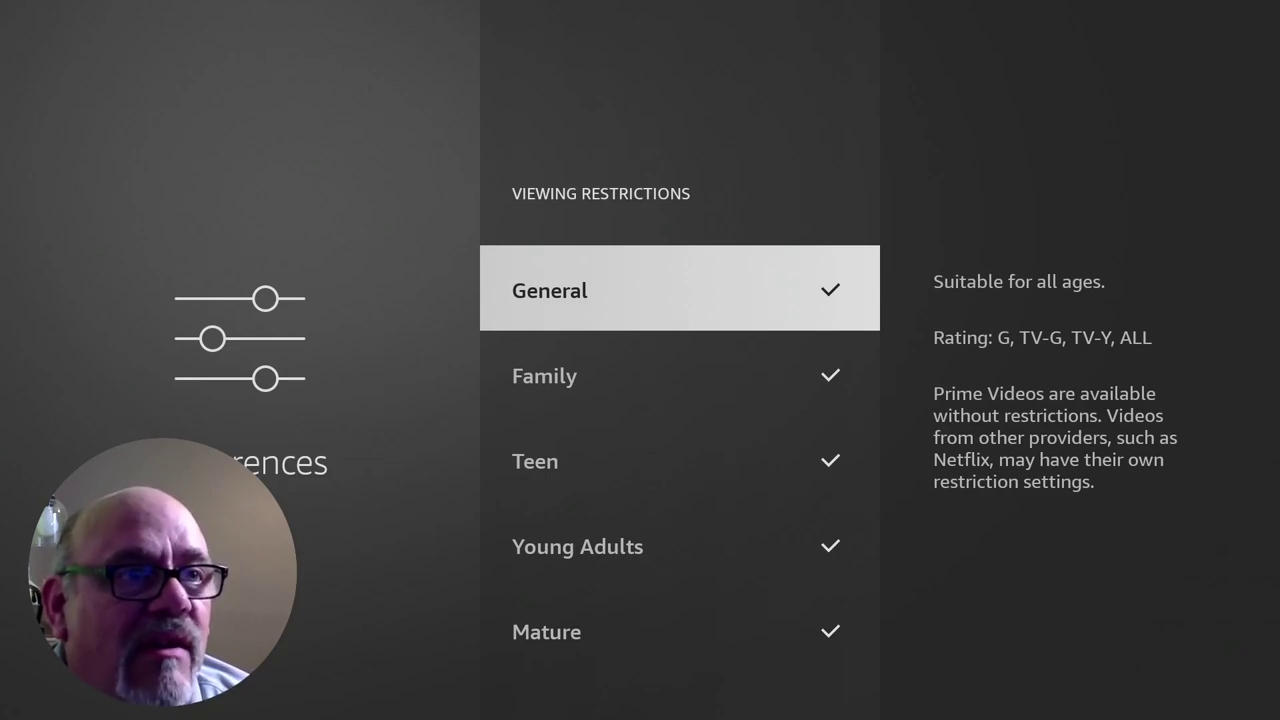
{"action": "key", "text": "Escape"}
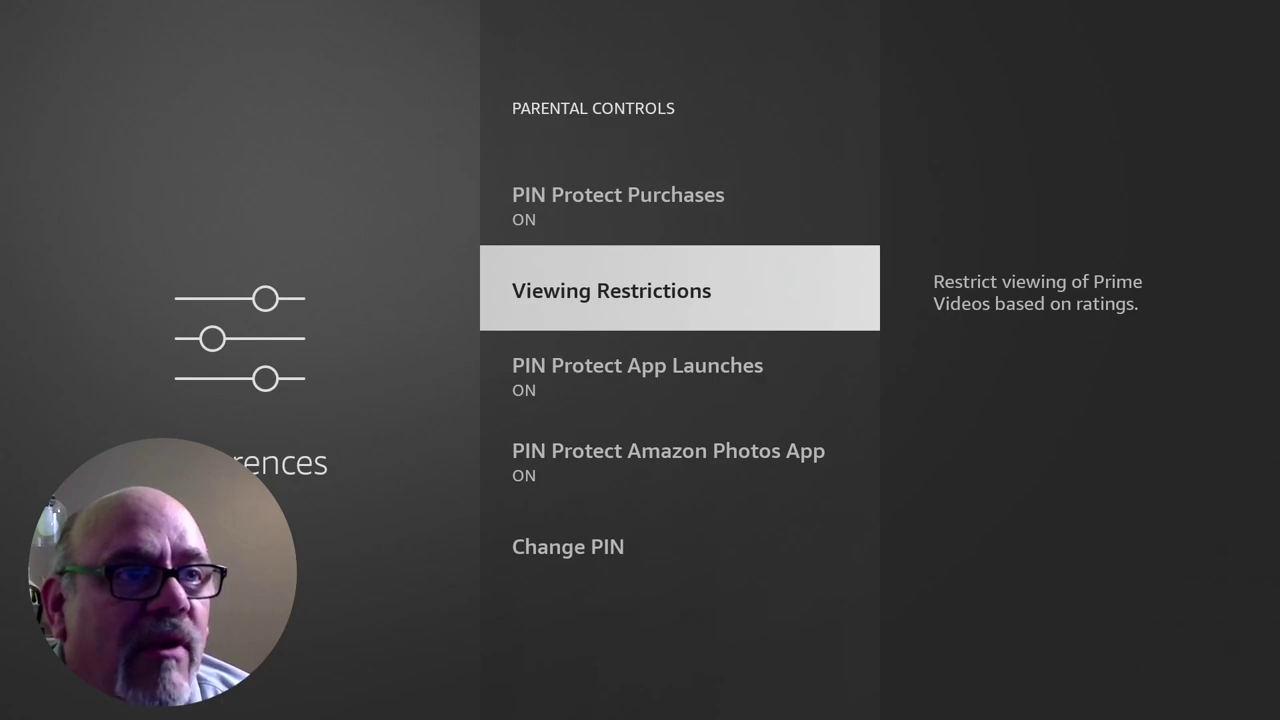
- Turn off PIN protection for both app launches and the Amazon Photos app
{"action": "key", "text": "Down"}
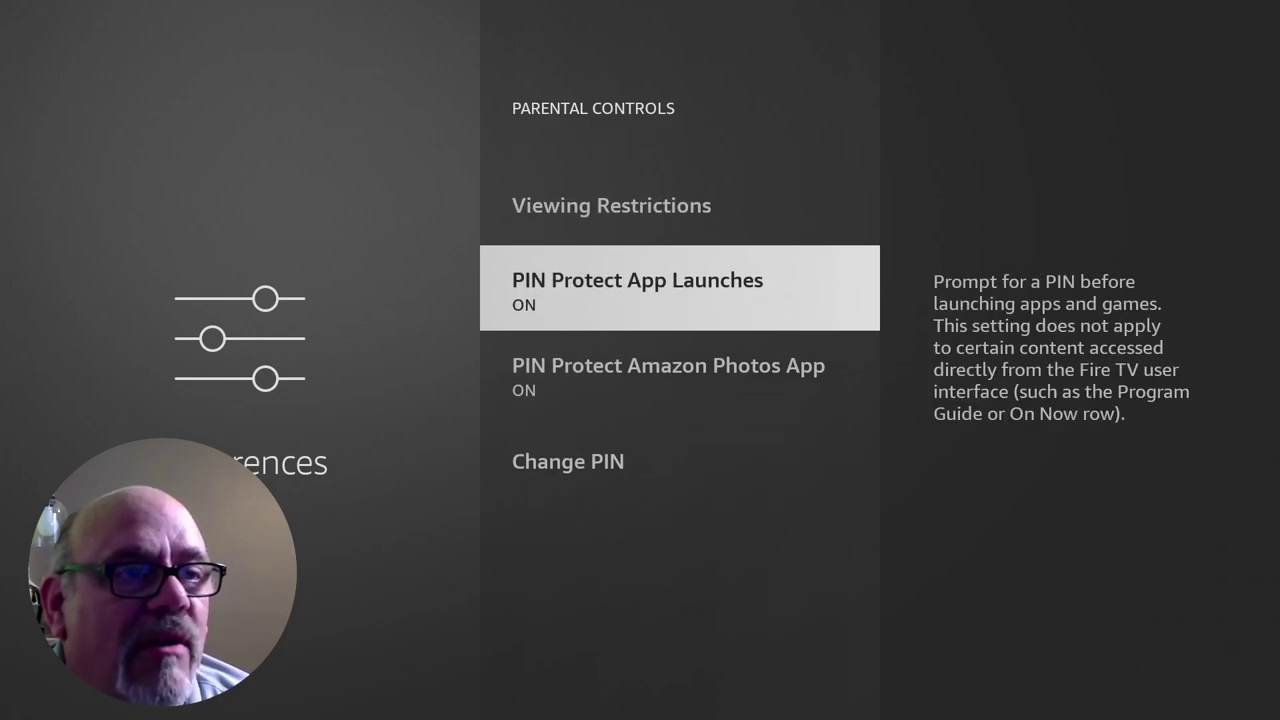
{"action": "key", "text": "Return"}
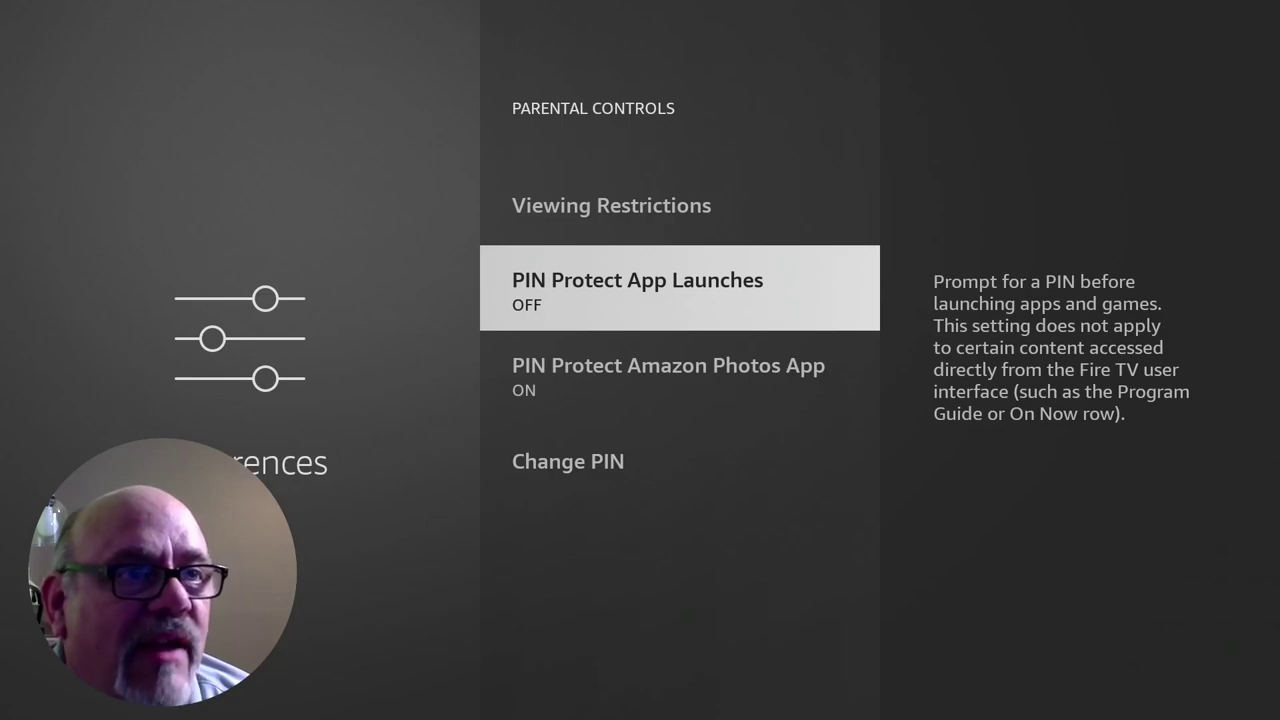
{"action": "key", "text": "Down"}
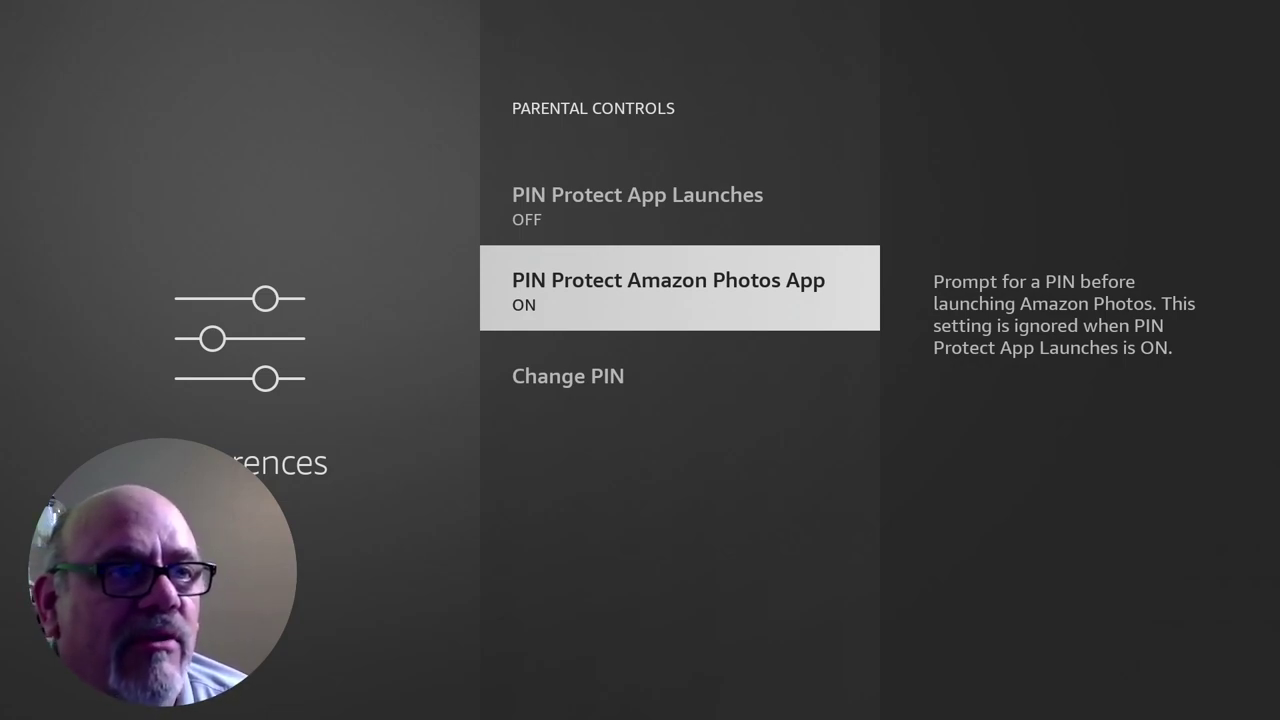
{"action": "key", "text": "Return"}
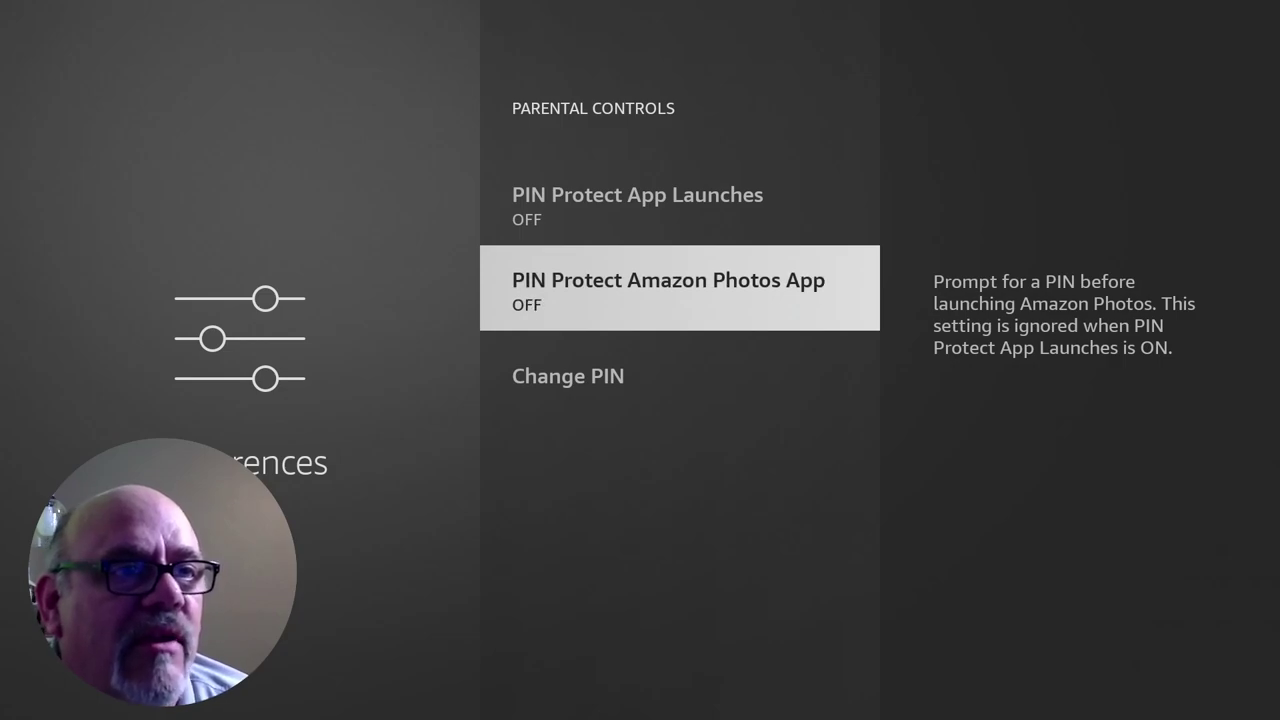
- Go back up to PIN Protect Purchases and leave the parental control settings for the Home screen
{"action": "key", "text": "Up"}
{"action": "key", "text": "Up"}
{"action": "key", "text": "Up"}
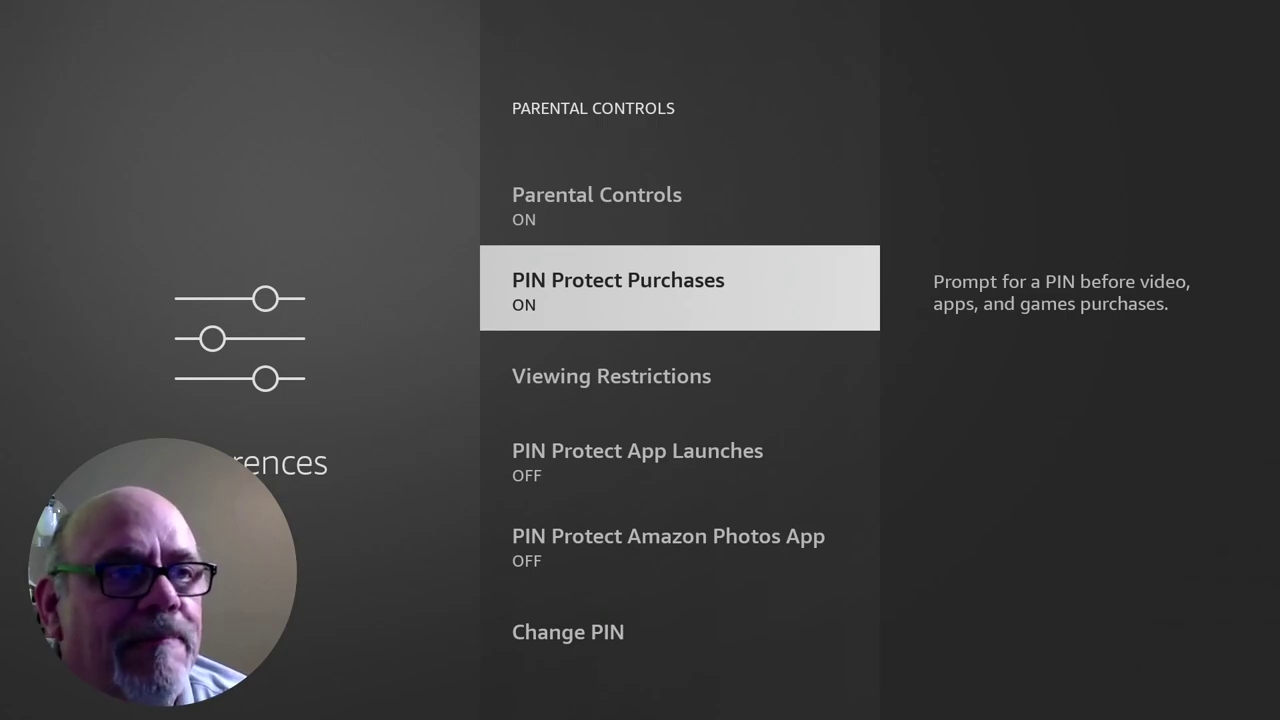
{"action": "key", "text": "Home"}
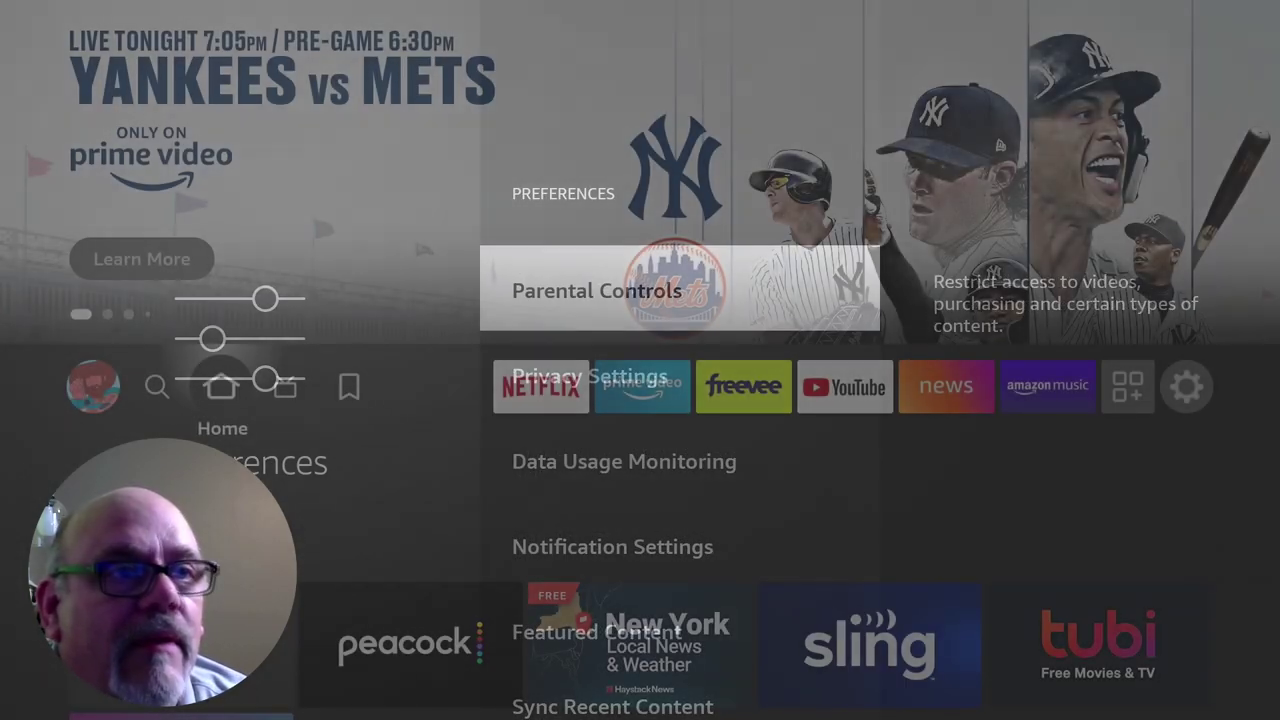